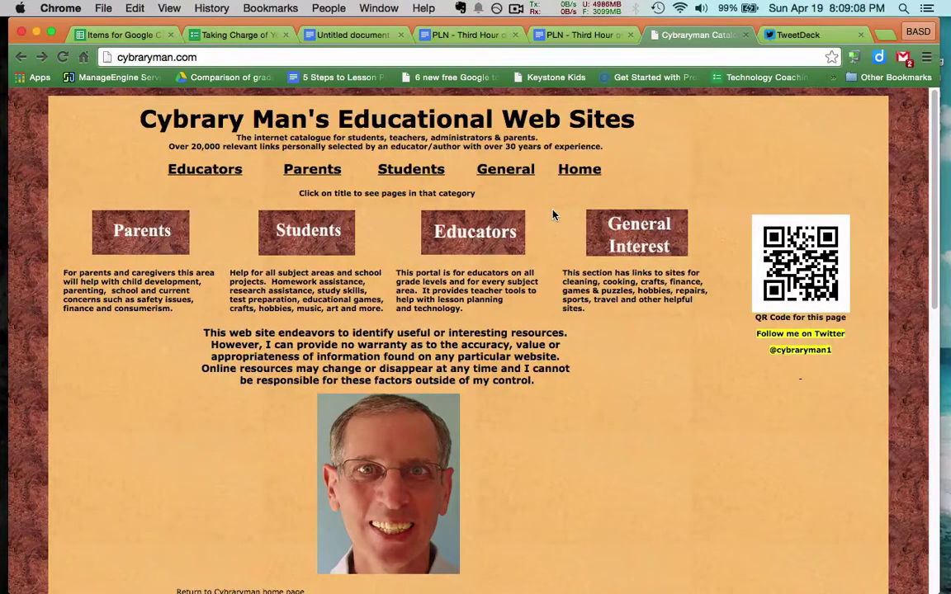
- Dismiss the address suggestions and open Cybraryman's Educators Pages (0_teachers1.htm)
left_click(268, 58)
left_click(269, 58)
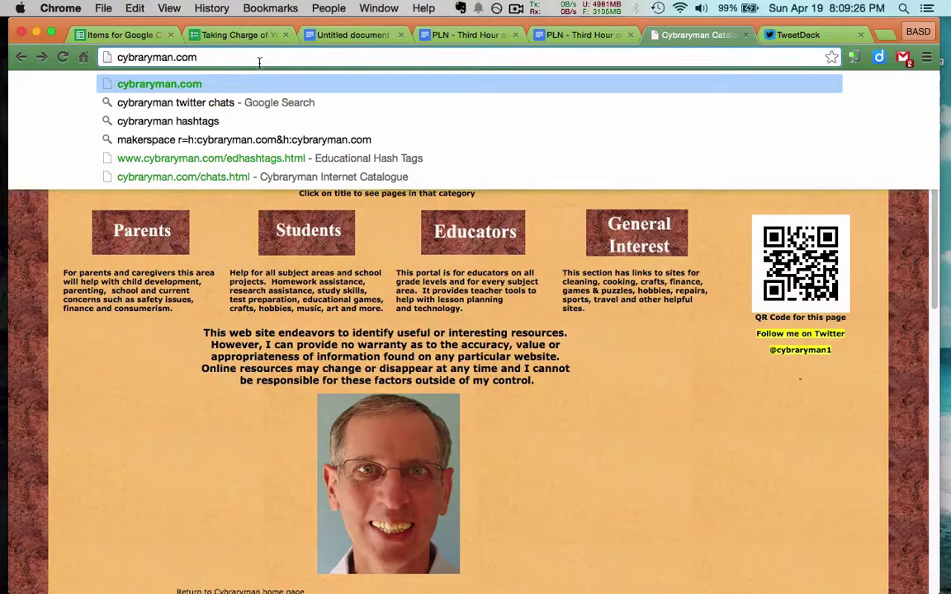
left_click(165, 285)
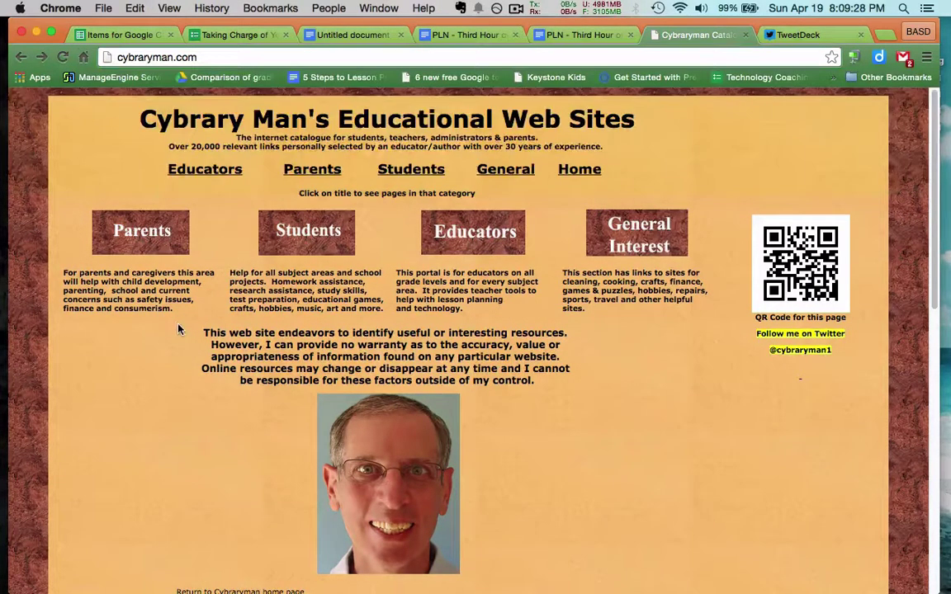
left_click(468, 233)
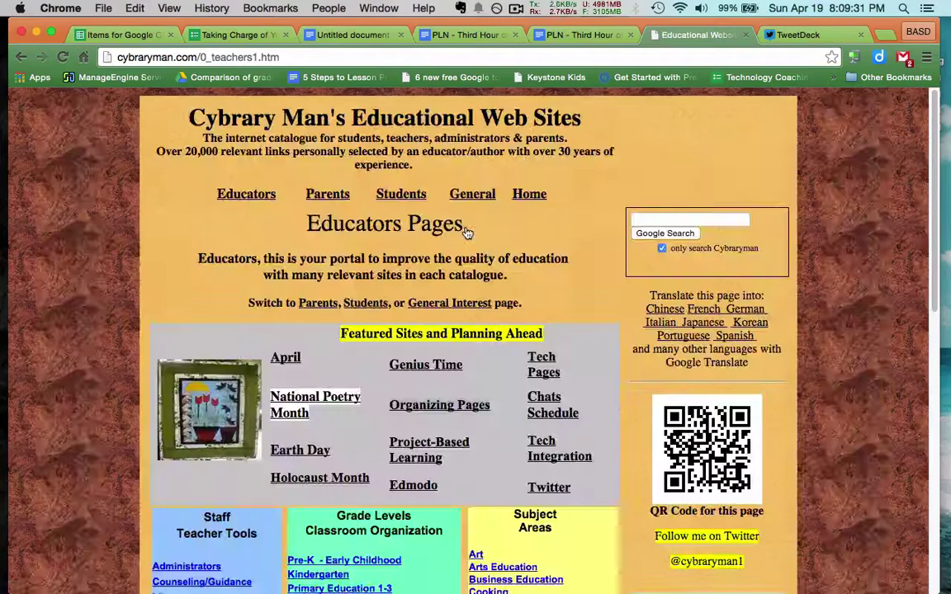
scroll(467, 234, "down", 3)
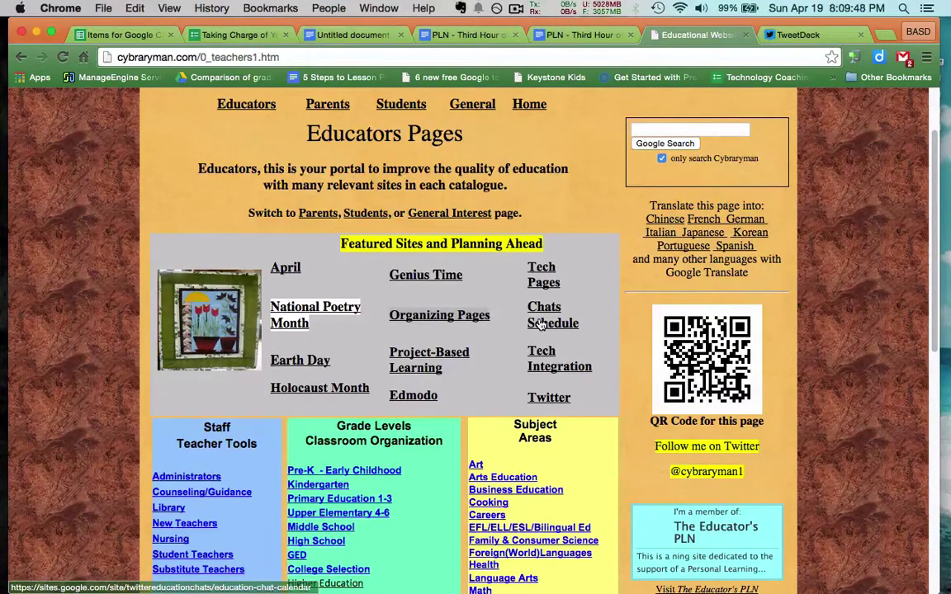
- Open the Education Chats schedule page and look over its agenda
left_click(540, 324)
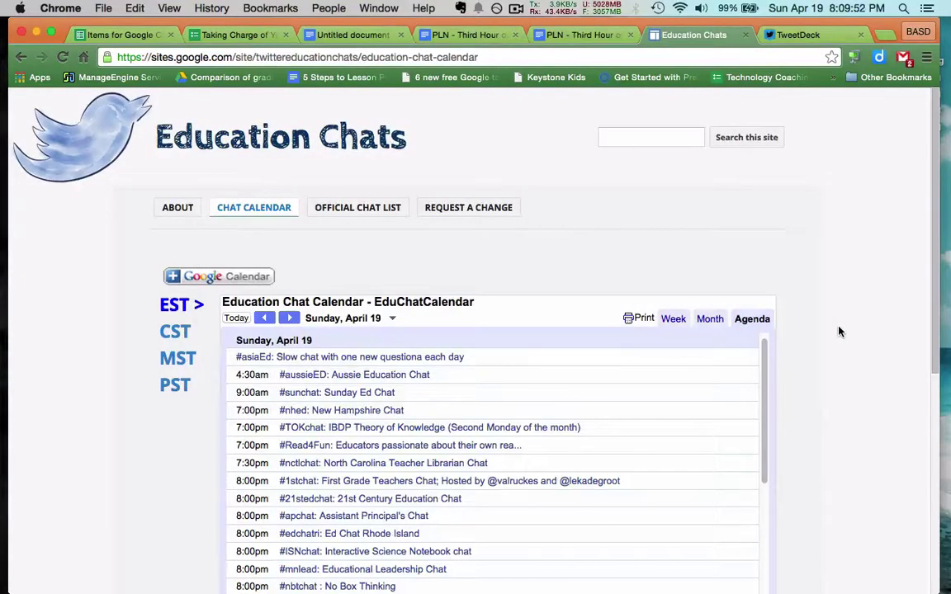
scroll(839, 332, "down", 2)
scroll(839, 332, "up", 1)
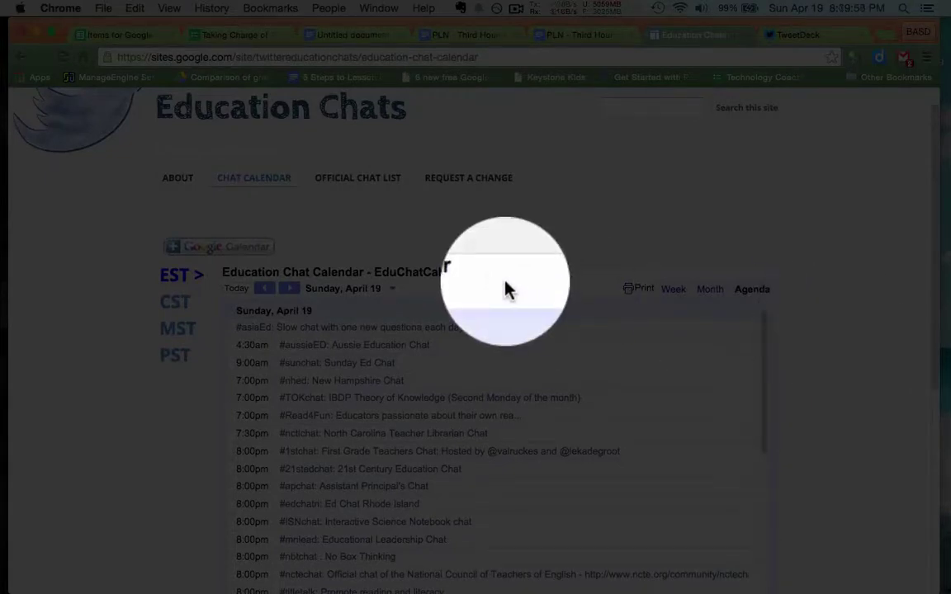
scroll(419, 447, "down", 3)
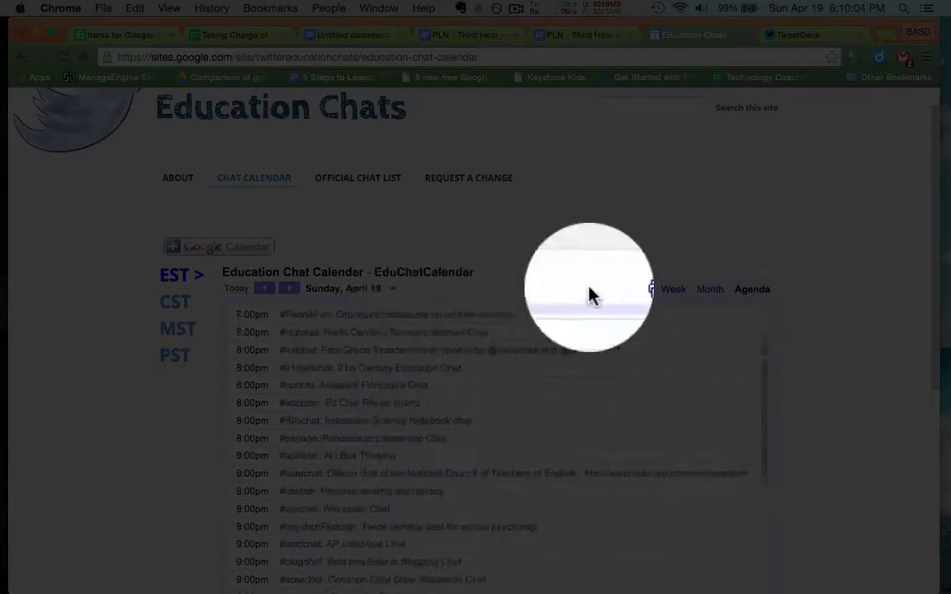
- Switch the calendar to Month, then to Week view for Apr 19–25, 2015, and look through it
left_click(708, 290)
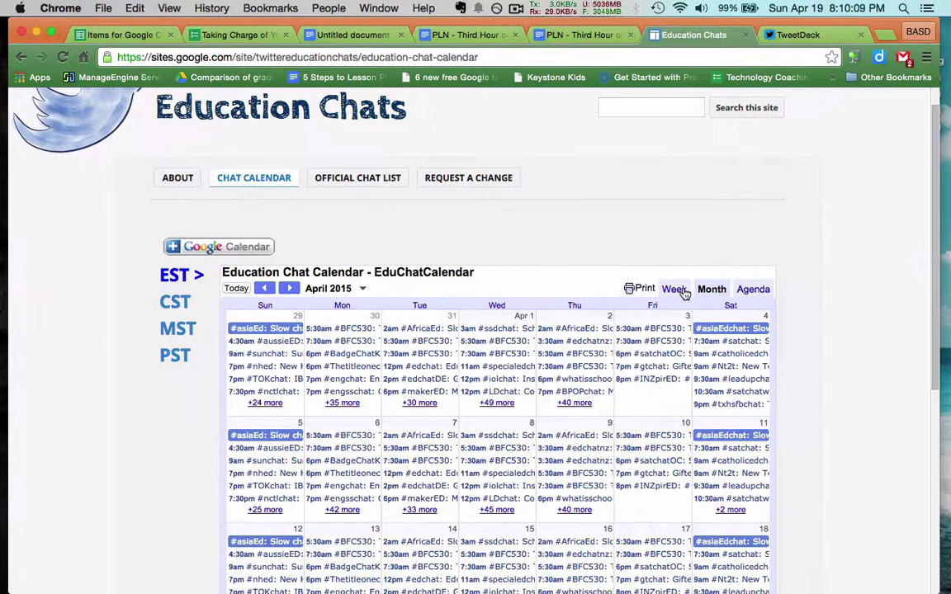
left_click(675, 290)
scroll(585, 508, "down", 2)
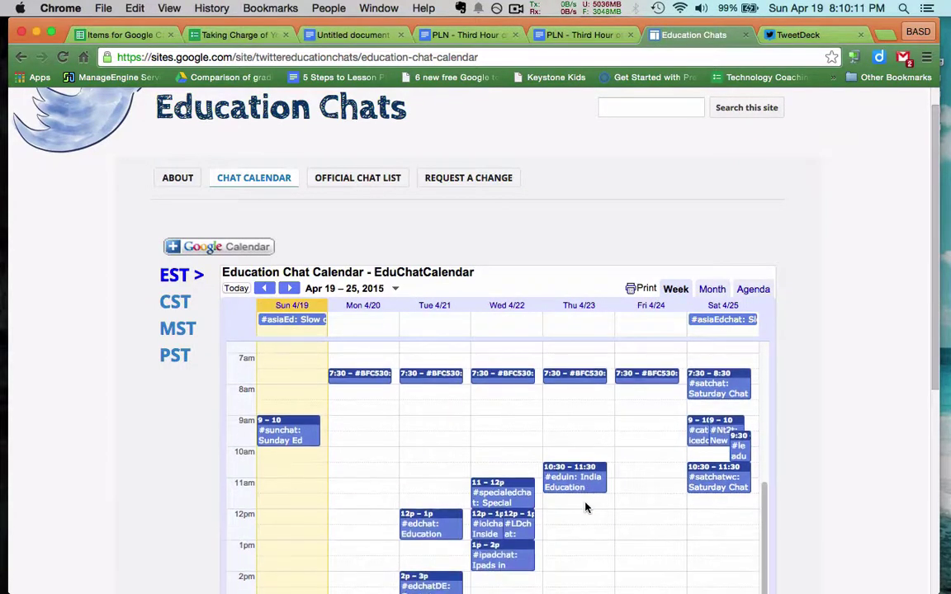
scroll(585, 508, "up", 5)
scroll(585, 508, "down", 5)
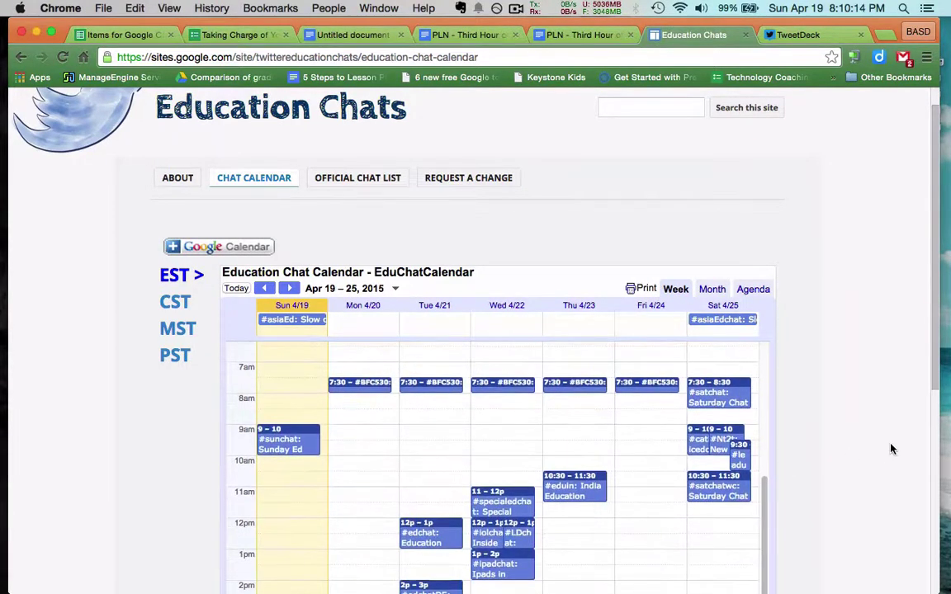
scroll(891, 449, "down", 3)
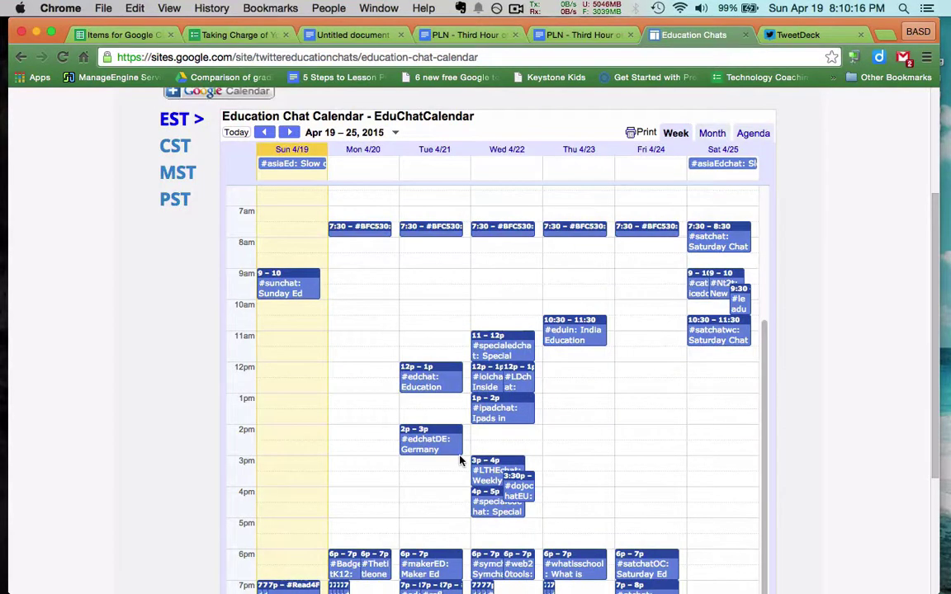
scroll(460, 461, "down", 3)
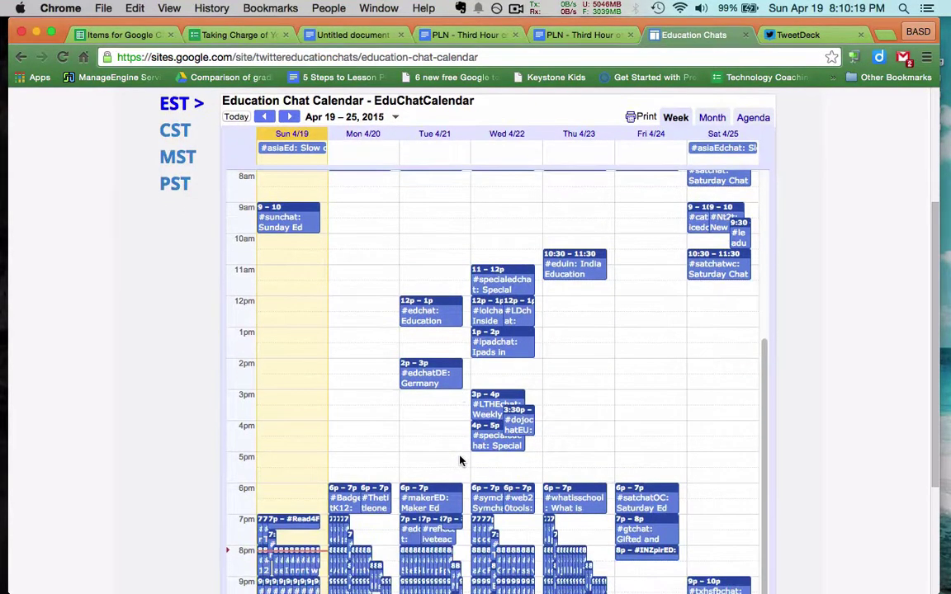
scroll(460, 460, "down", 1)
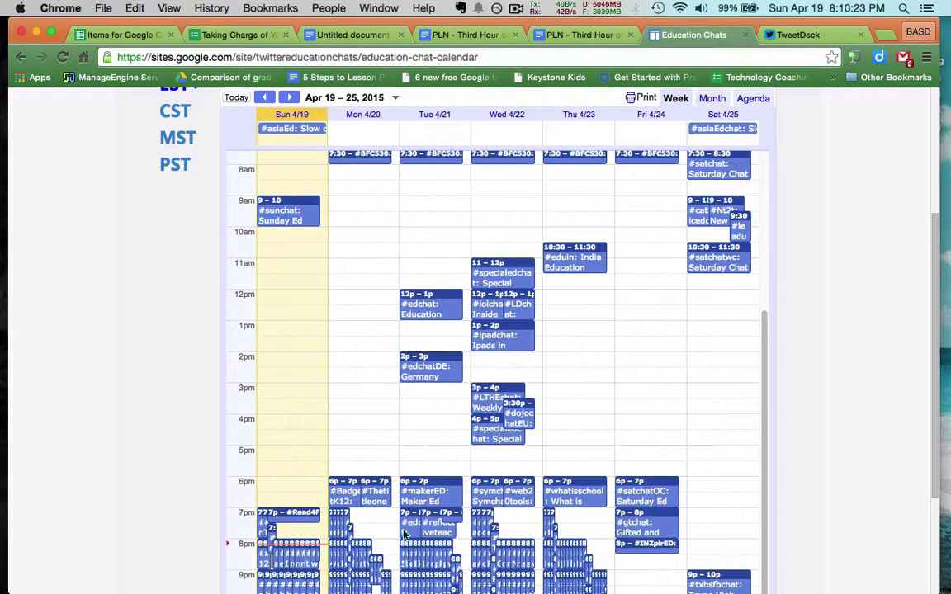
scroll(407, 532, "up", 10)
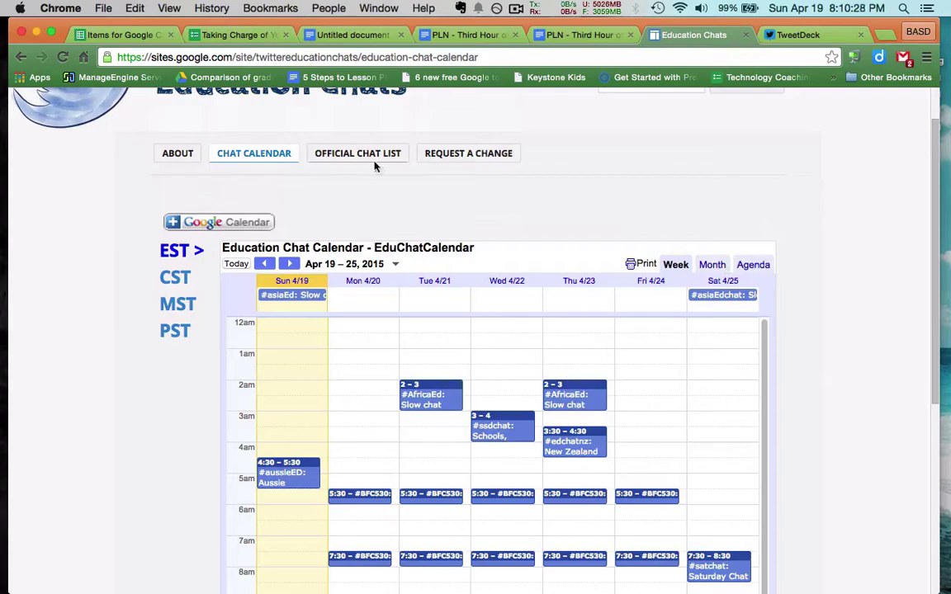
- Open the Official Chat List page and scan its table of days, hashtags and times
left_click(372, 158)
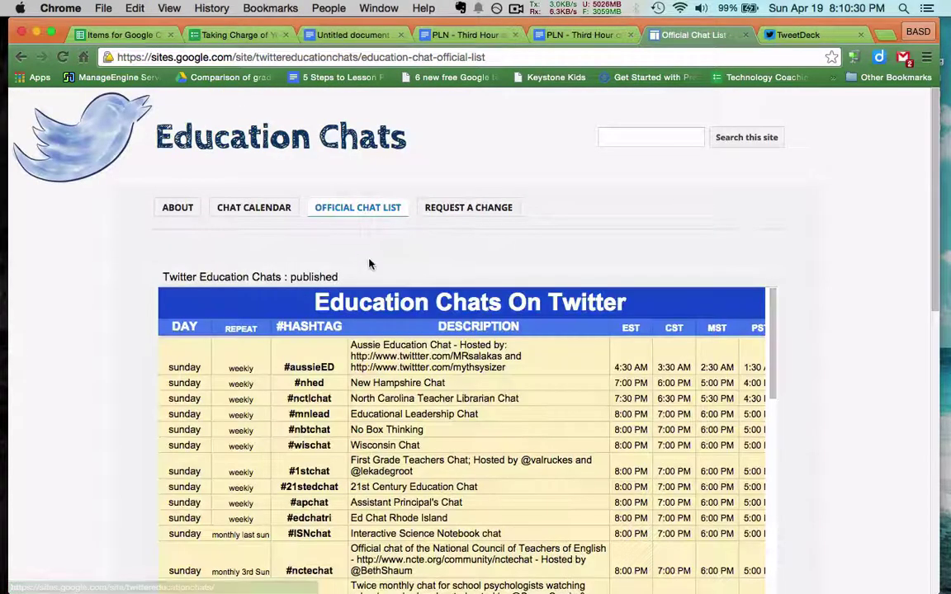
scroll(331, 234, "down", 2)
scroll(779, 388, "down", 3)
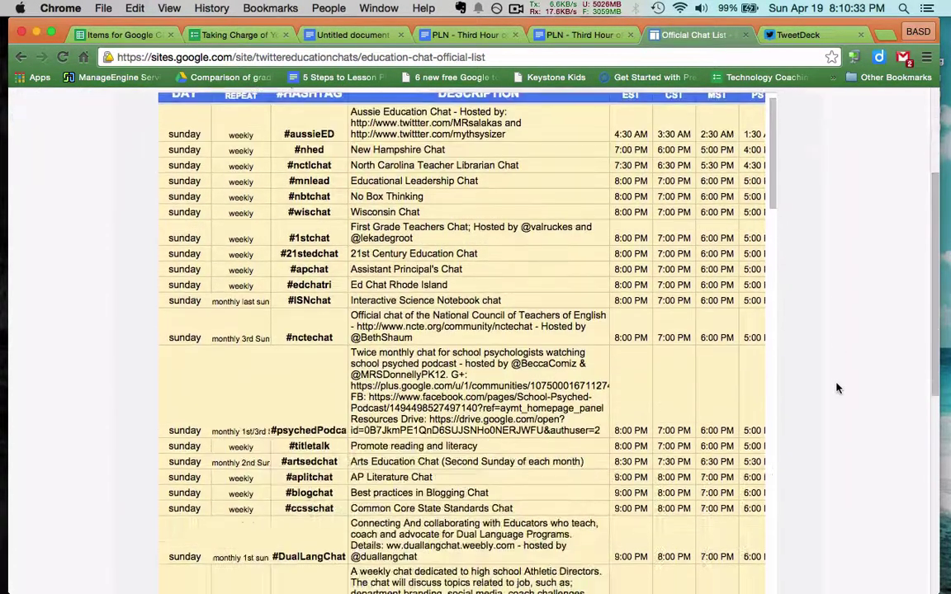
scroll(433, 293, "down", 5)
scroll(483, 330, "up", 1)
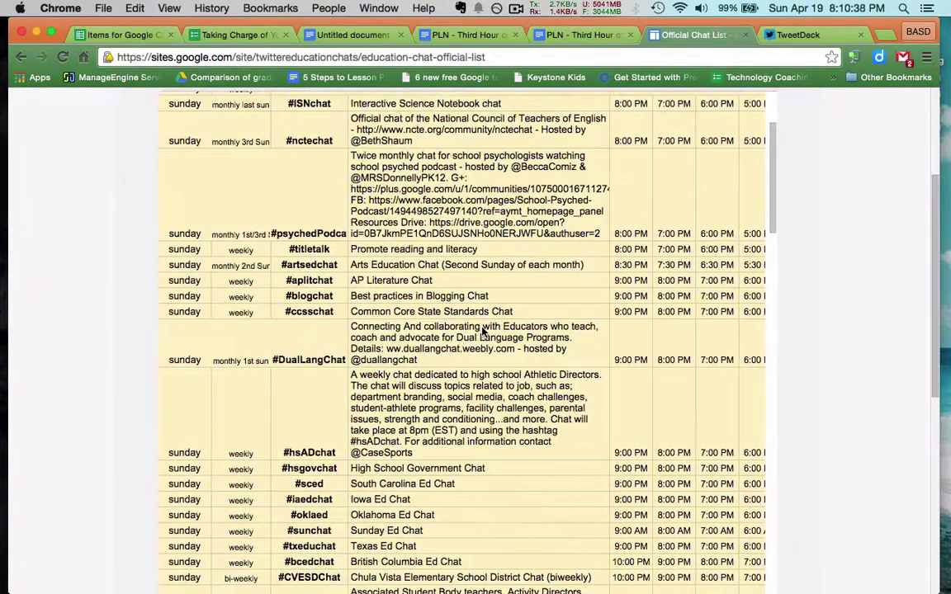
scroll(483, 330, "up", 4)
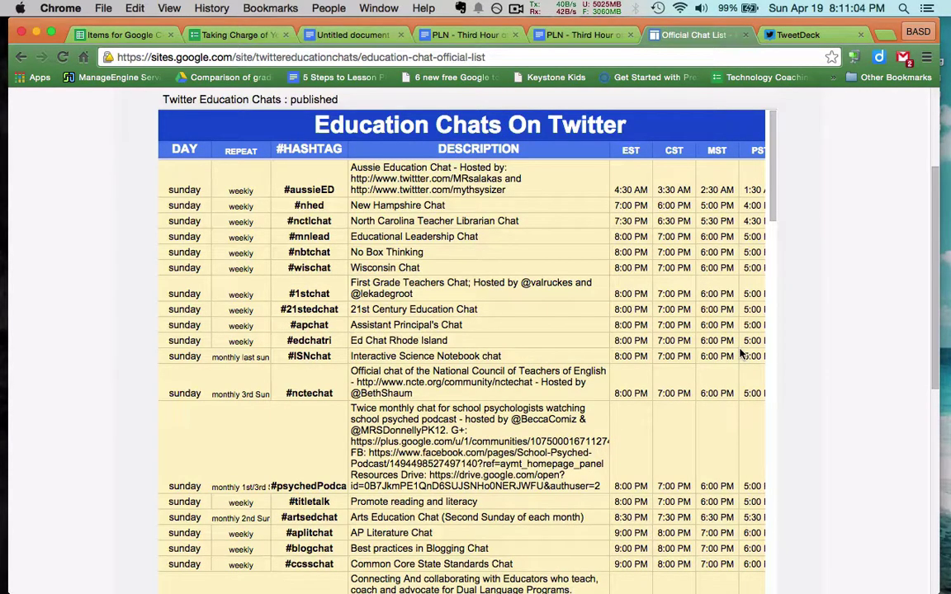
- Scroll the chat table from the Tuesday rows down to the Sunday #nhed New Hampshire Chat
scroll(740, 354, "down", 3)
scroll(740, 354, "down", 4)
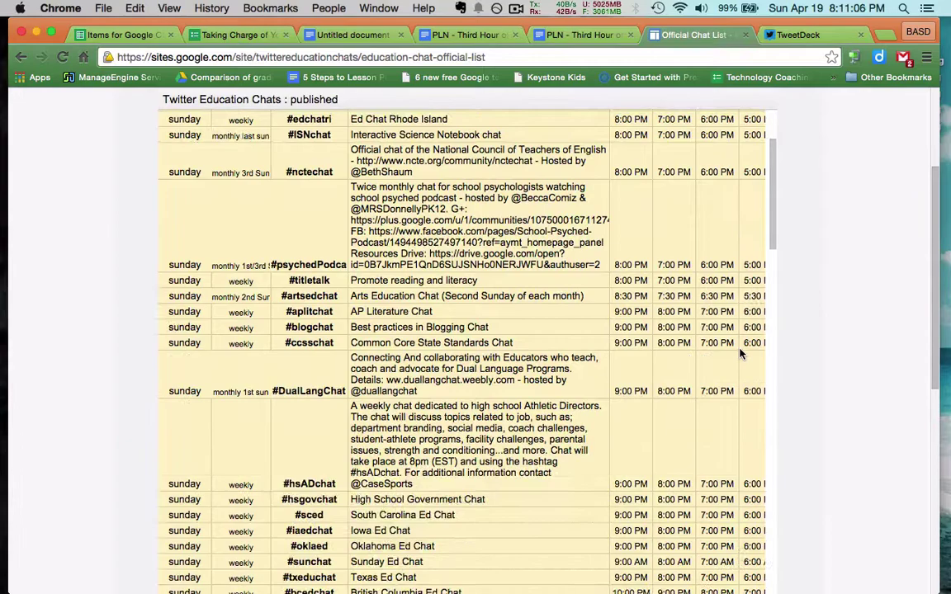
scroll(853, 398, "down", 10)
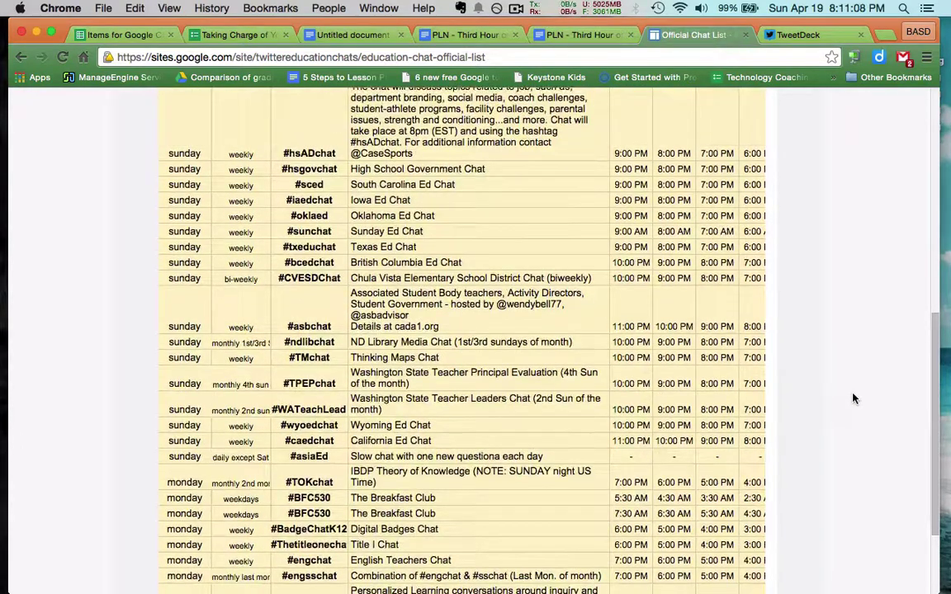
scroll(854, 399, "down", 4)
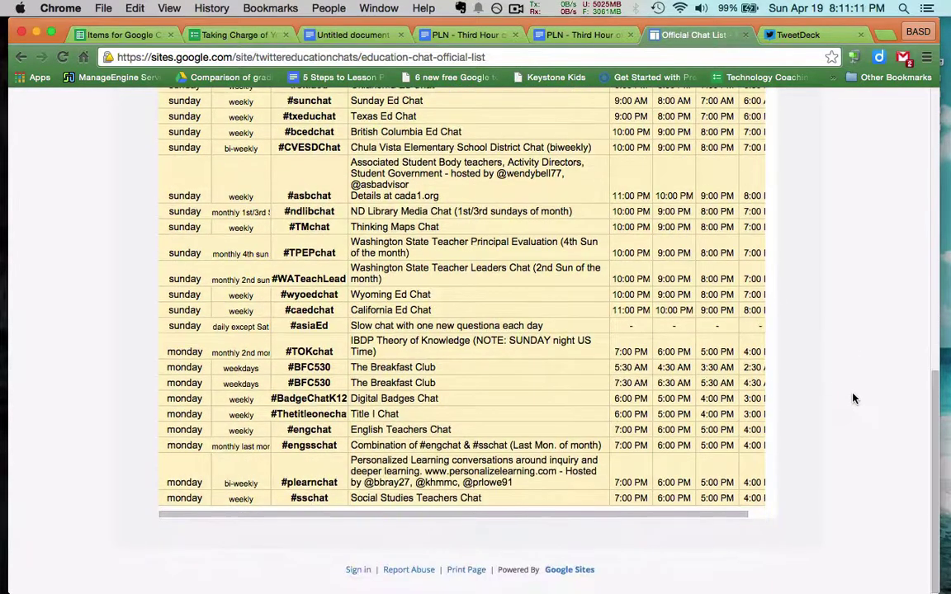
scroll(628, 272, "down", 15)
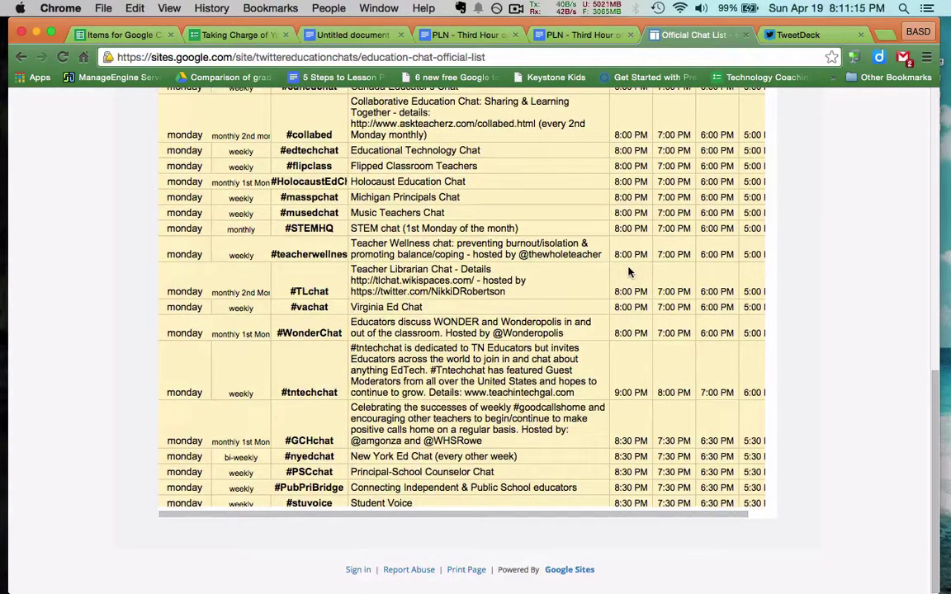
scroll(628, 272, "up", 4)
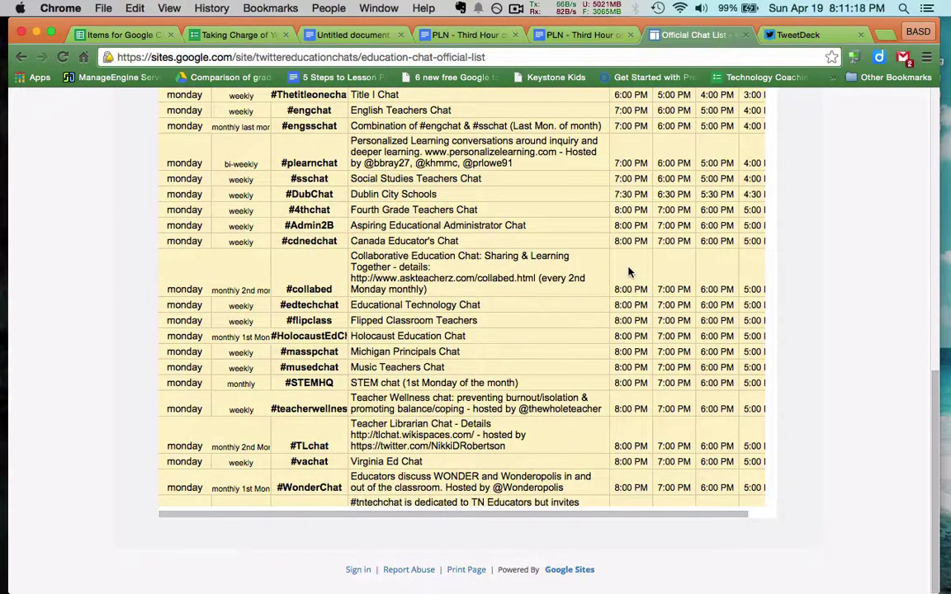
scroll(628, 273, "up", 2)
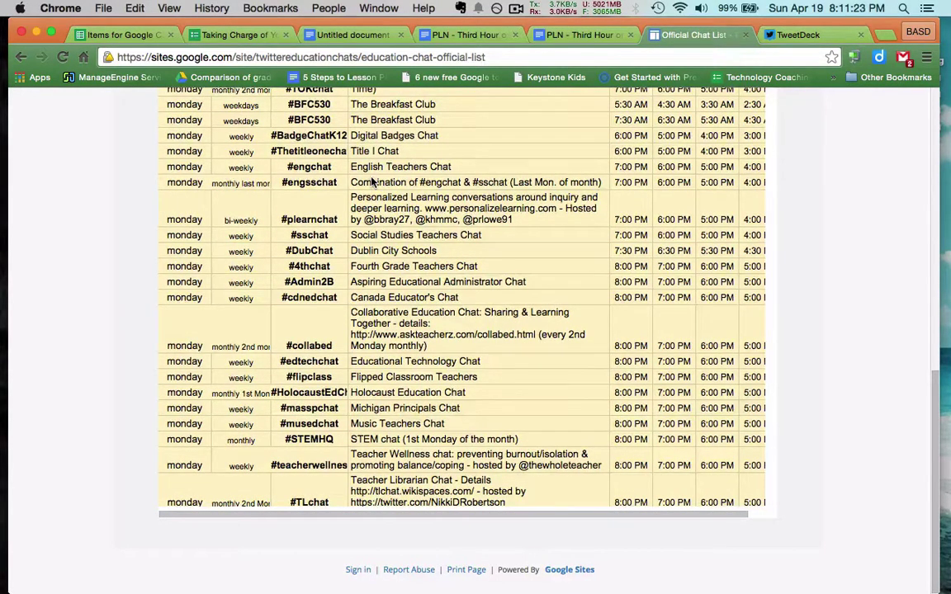
scroll(371, 182, "down", 20)
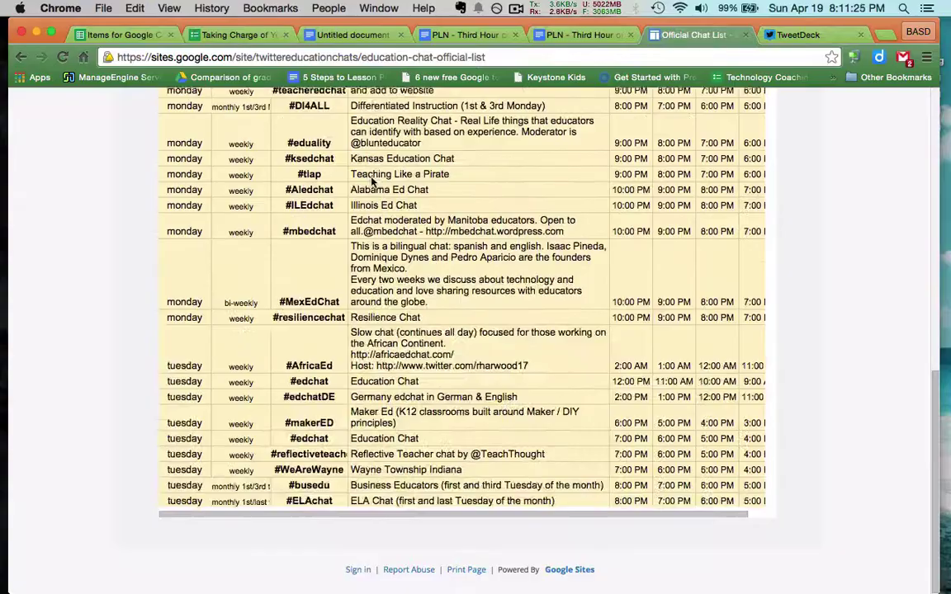
scroll(371, 180, "up", 3)
scroll(371, 180, "down", 15)
scroll(371, 180, "up", 2)
scroll(371, 180, "down", 4)
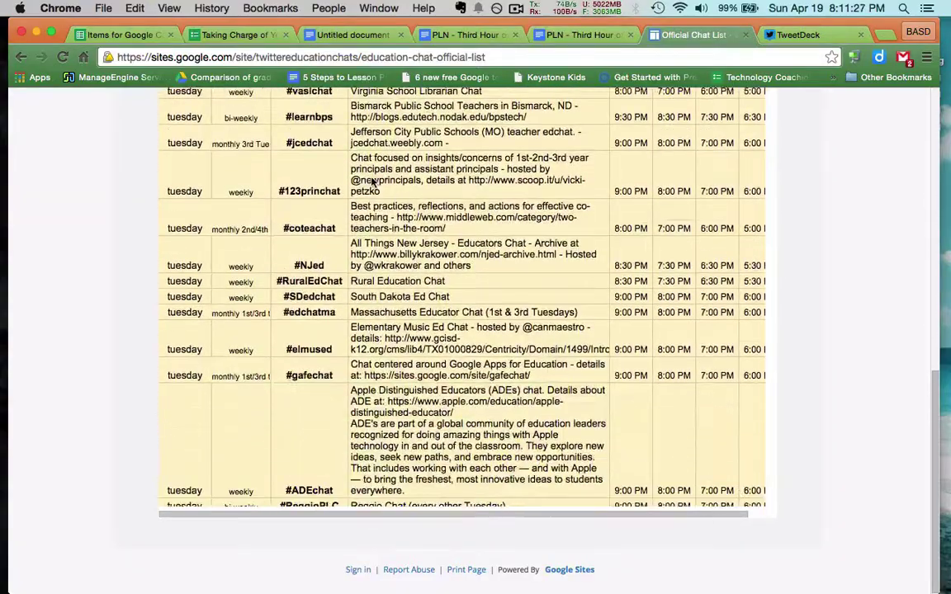
scroll(373, 182, "down", 6)
scroll(373, 182, "up", 2)
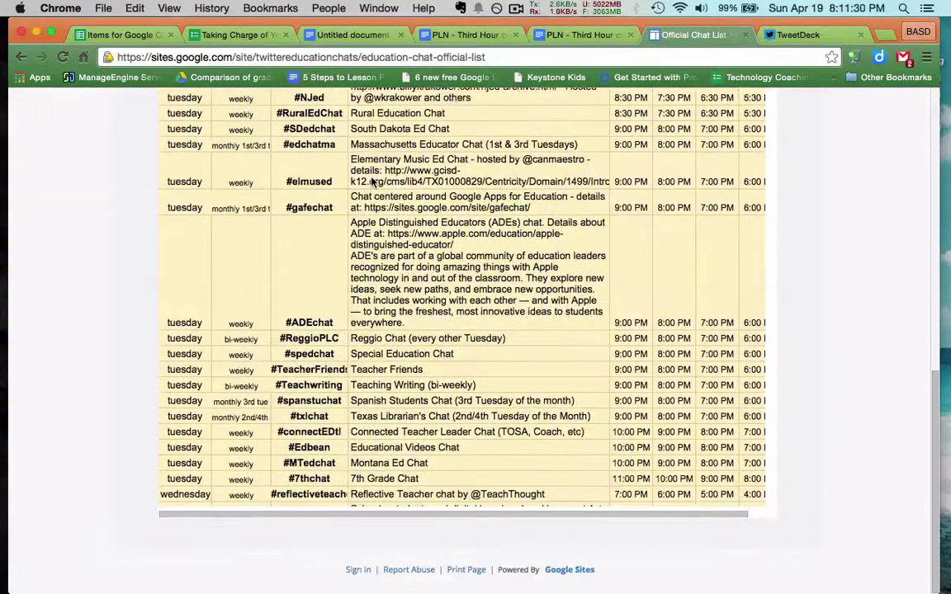
scroll(371, 182, "up", 5)
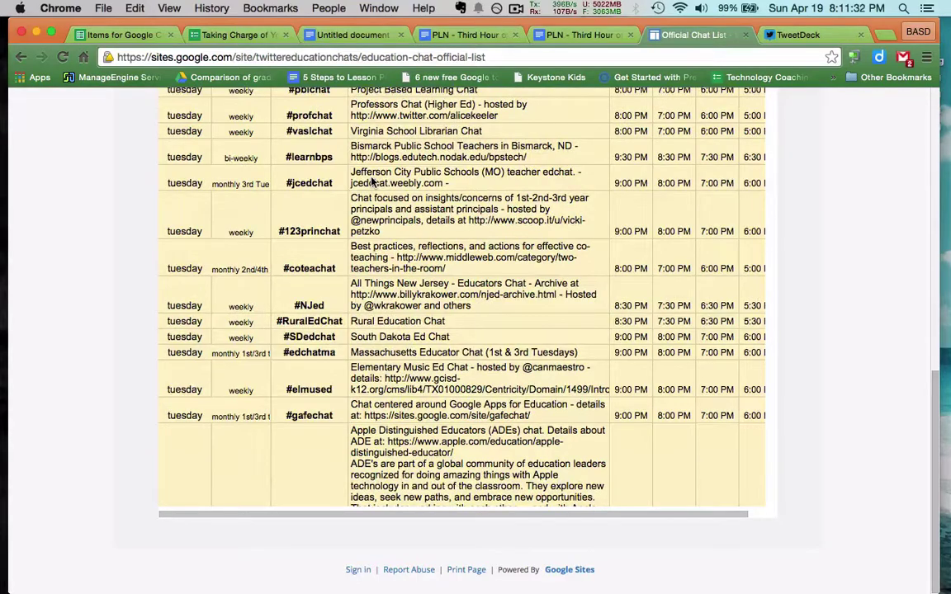
scroll(371, 179, "up", 6)
scroll(371, 180, "up", 2)
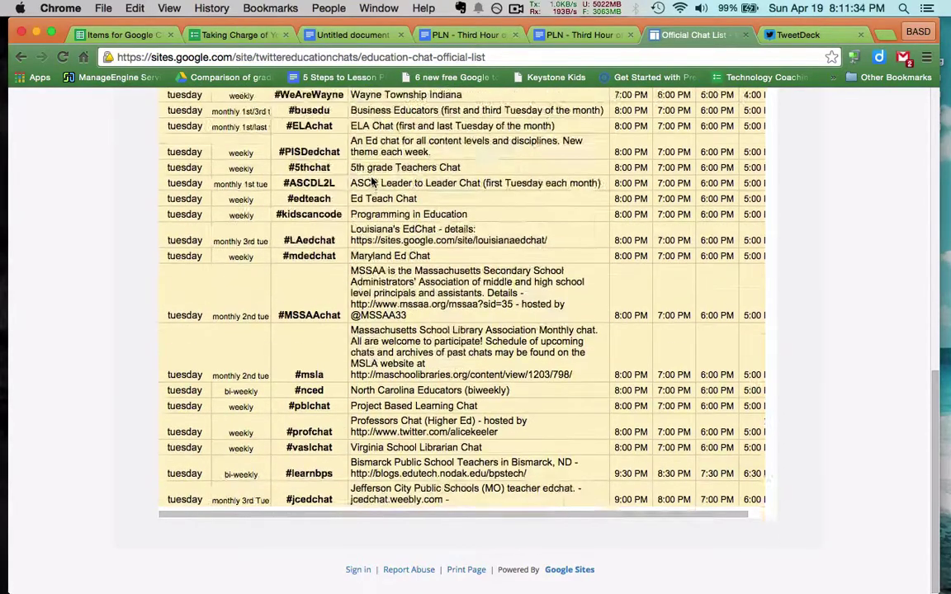
scroll(372, 181, "up", 2)
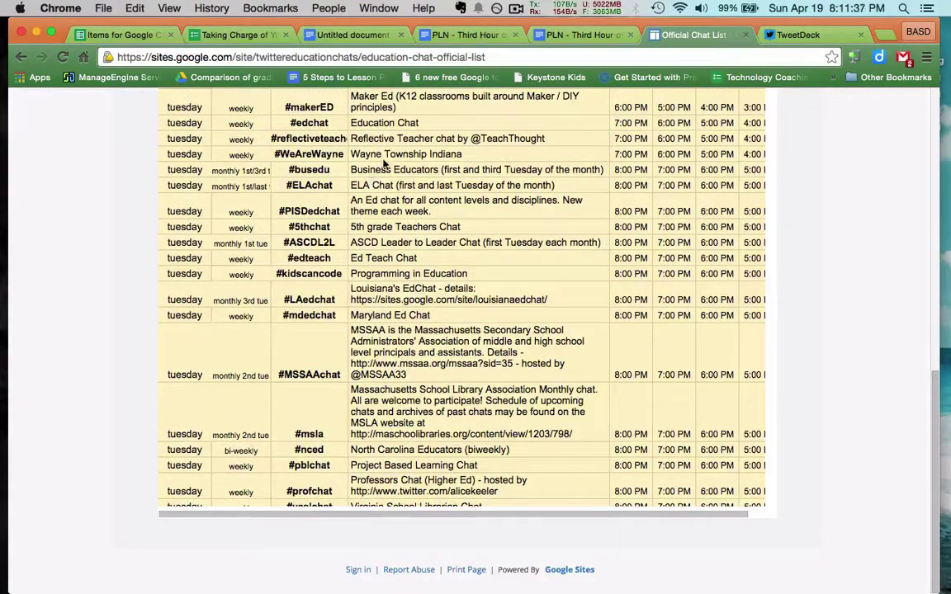
scroll(384, 163, "up", 1)
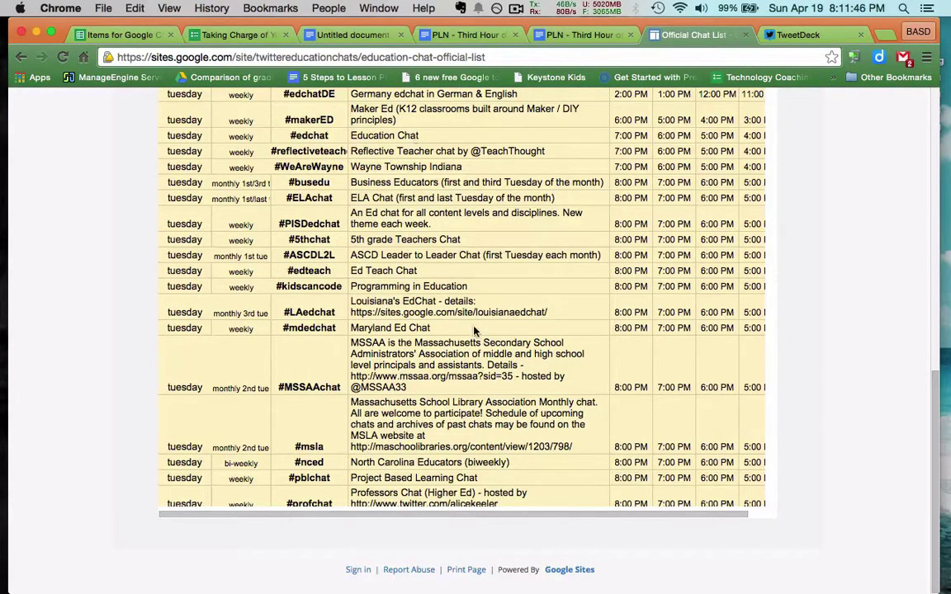
scroll(473, 330, "down", 3)
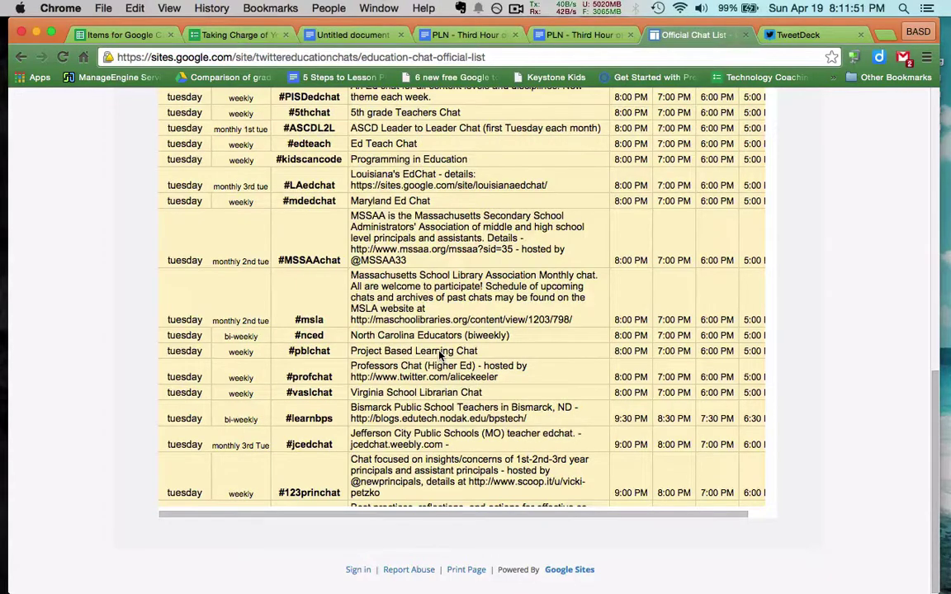
scroll(440, 355, "down", 1)
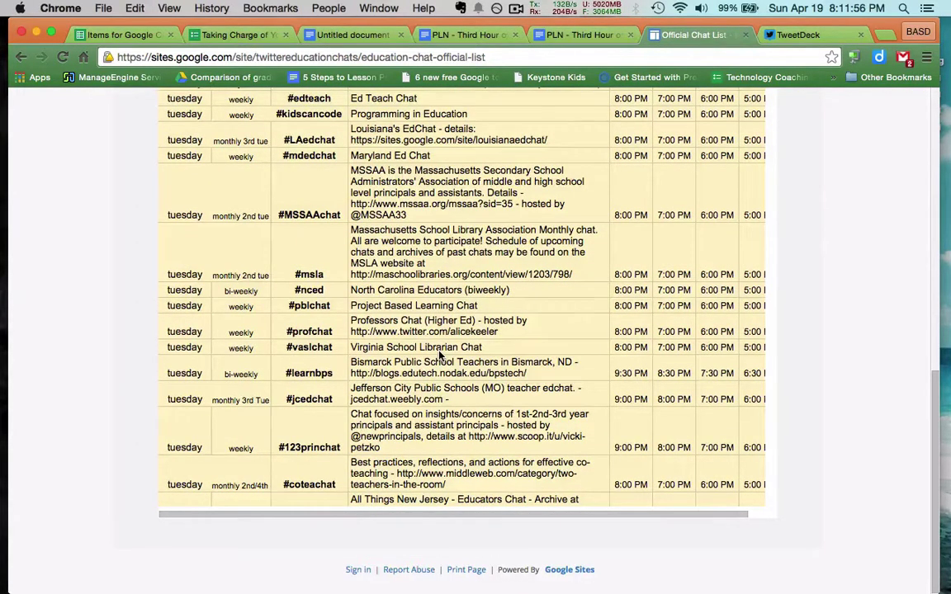
scroll(440, 355, "down", 3)
scroll(440, 355, "down", 2)
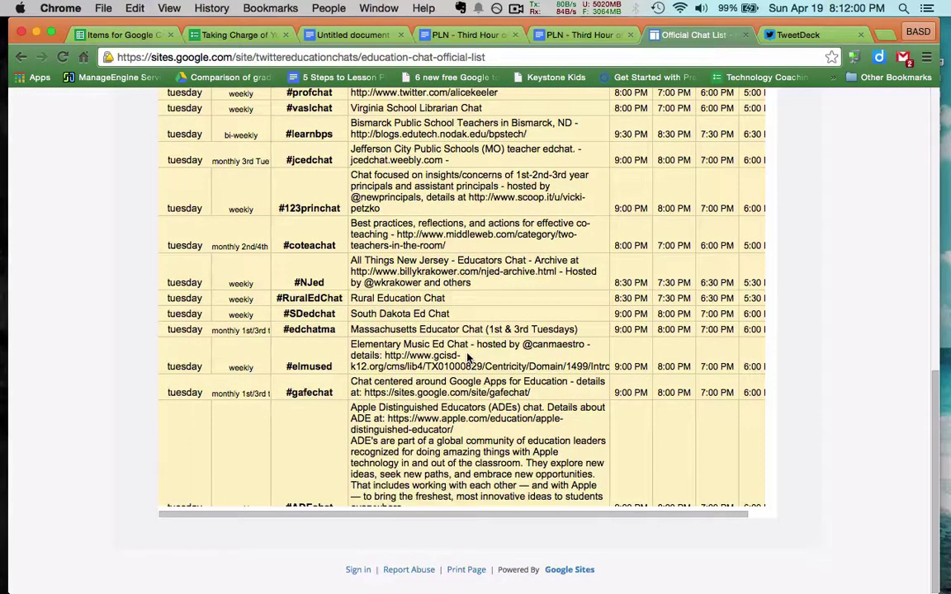
scroll(468, 356, "down", 1)
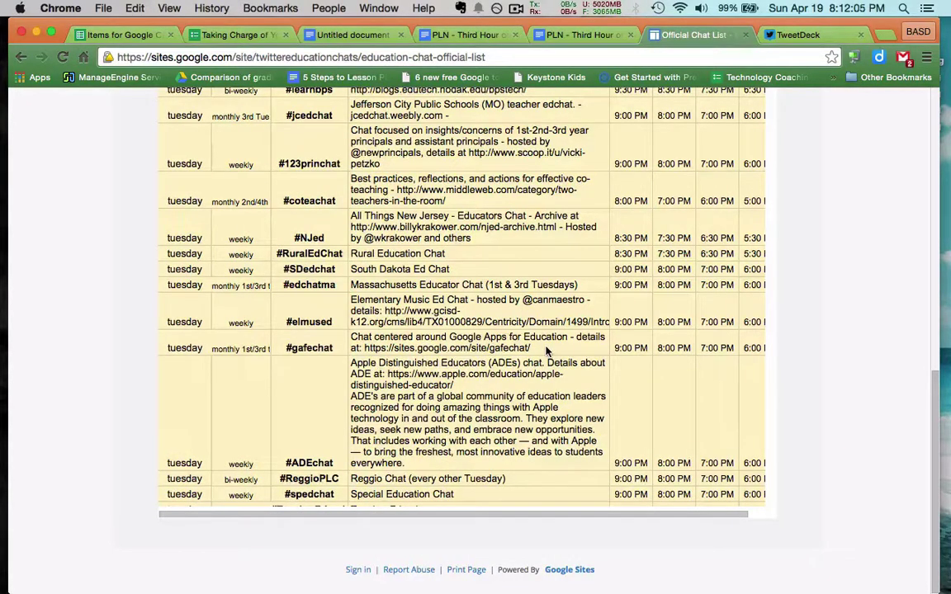
scroll(545, 351, "down", 5)
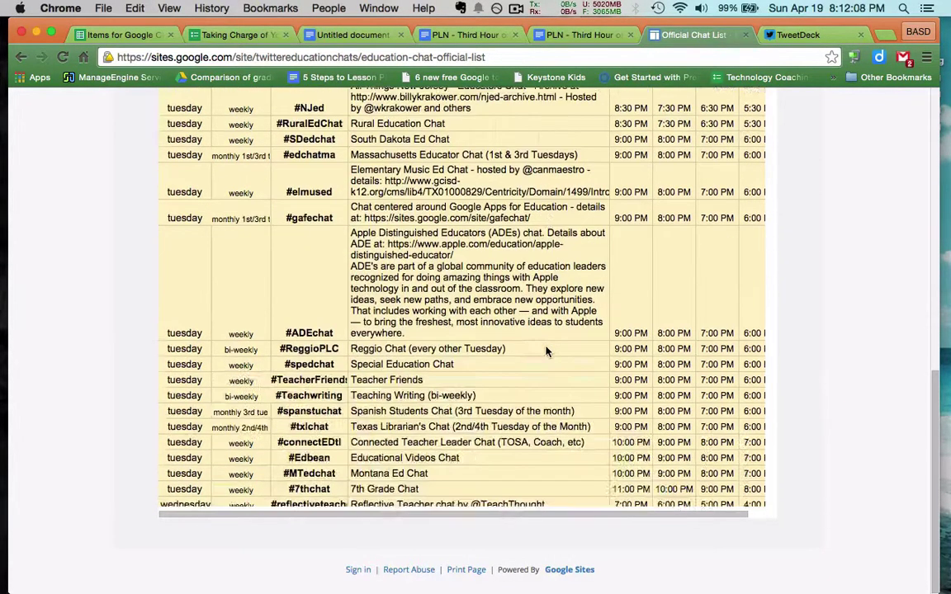
scroll(545, 350, "down", 15)
scroll(547, 350, "up", 15)
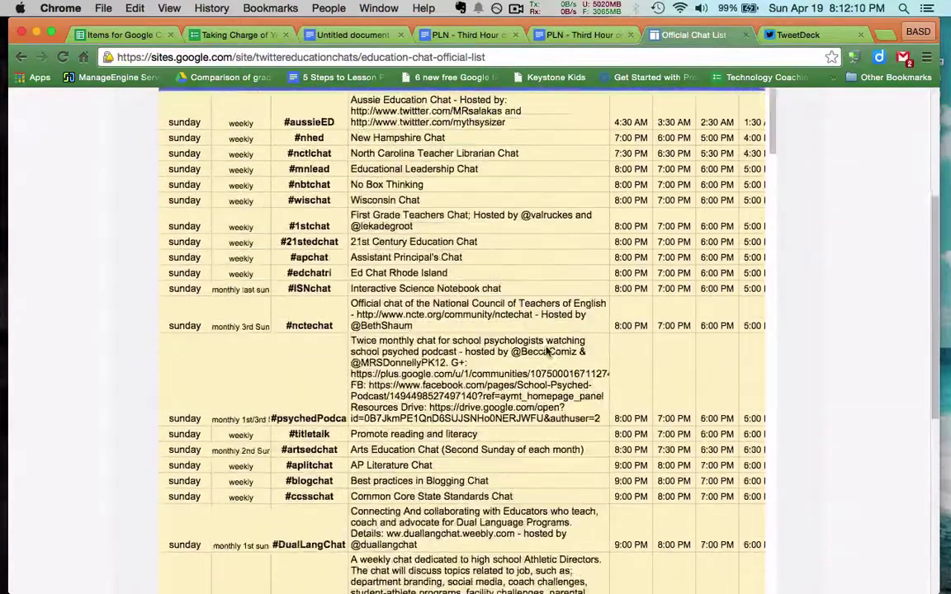
- Go to Chat Calendar and find #nhed: New Hampshire Chat at 7:00pm on Sunday, April 19
left_click(252, 207)
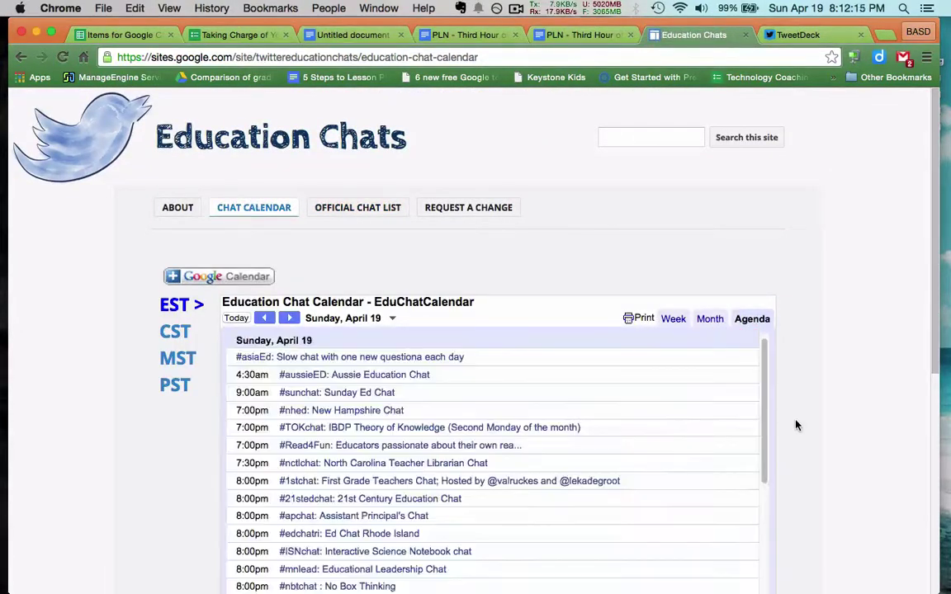
scroll(796, 425, "down", 5)
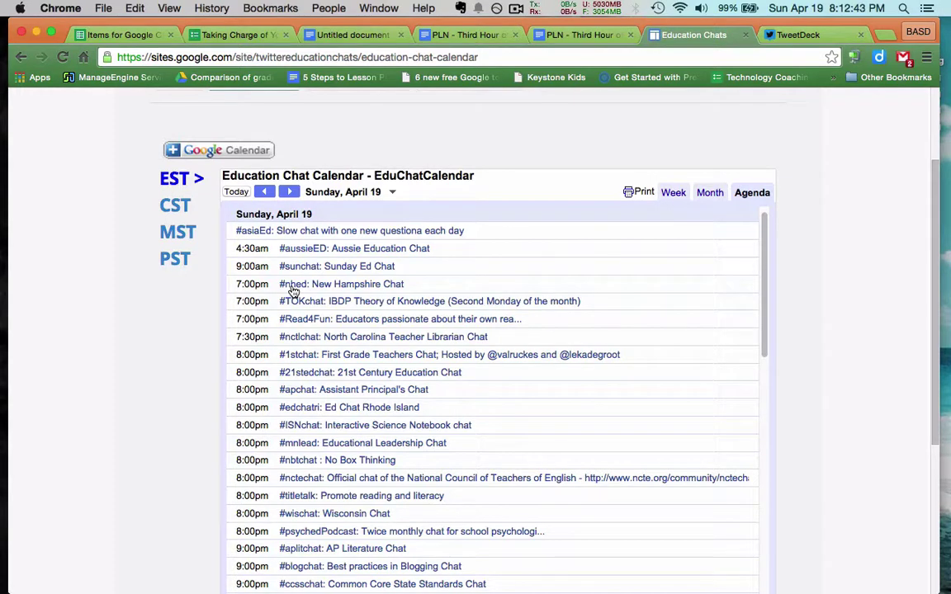
- Switch to the TweetDeck tab and log in with the Twitter account's username and password
left_click(822, 35)
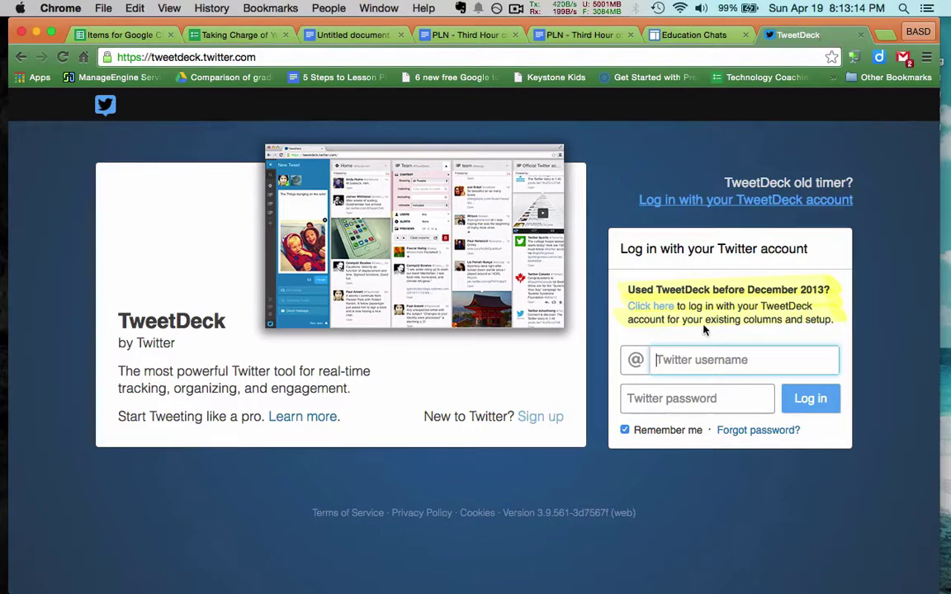
key("Tab")
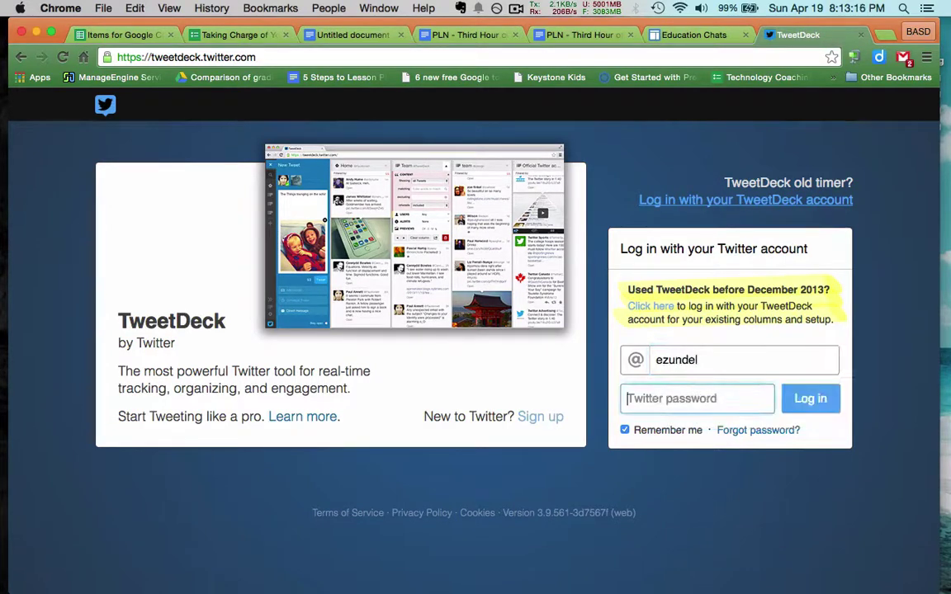
type("•••••••")
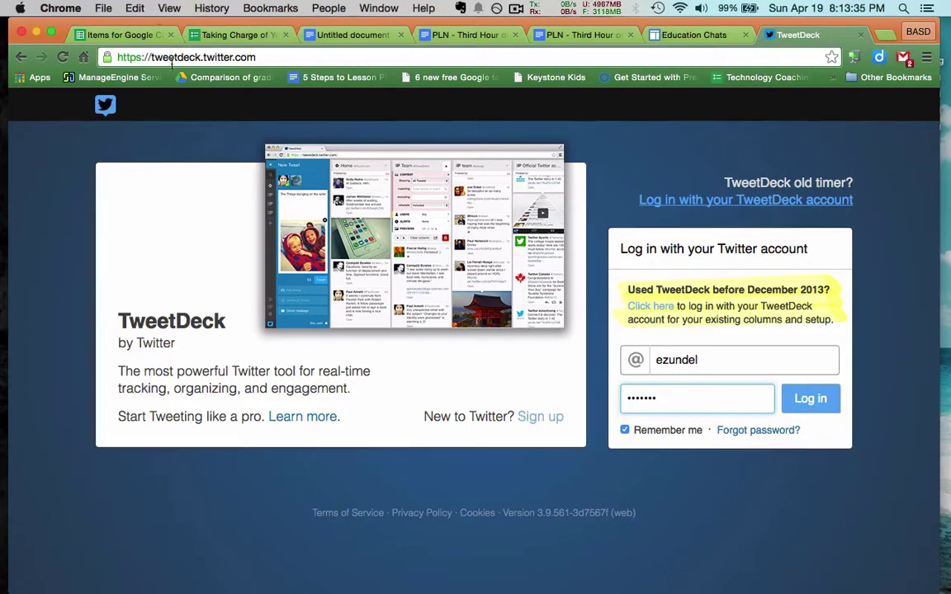
left_click(814, 402)
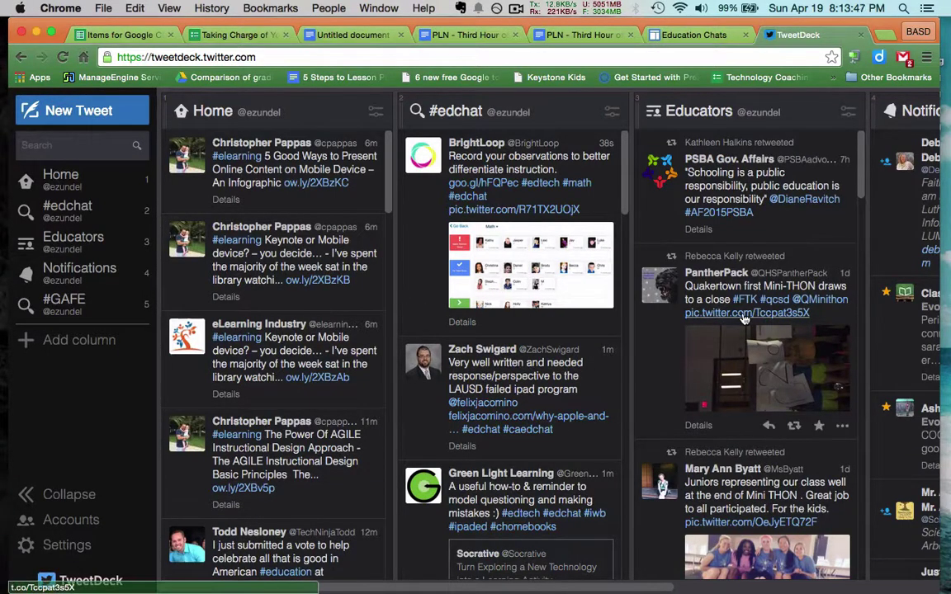
- Scroll through the Home, #edchat, Educators and Notifications columns of the deck
scroll(501, 272, "right", 5)
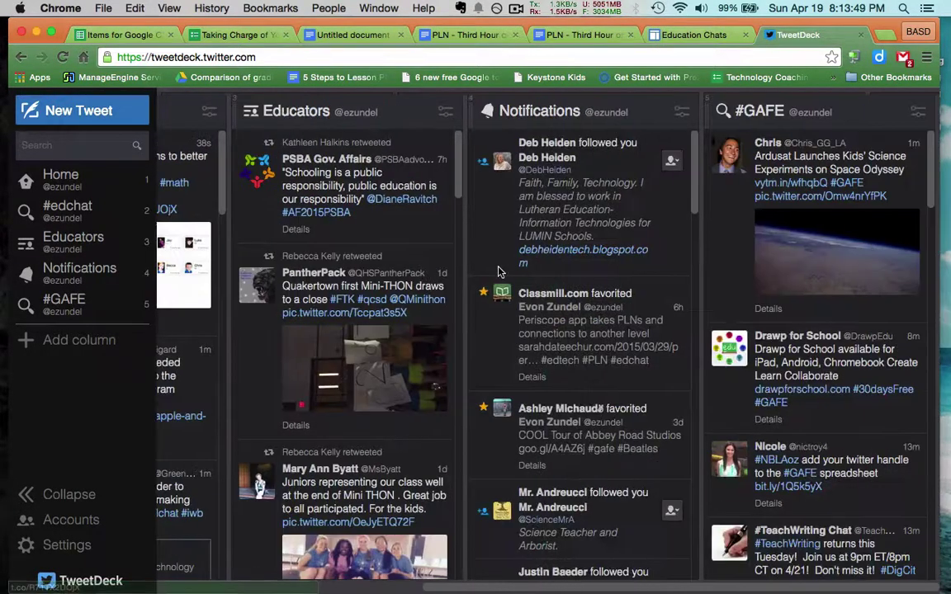
scroll(501, 272, "left", 5)
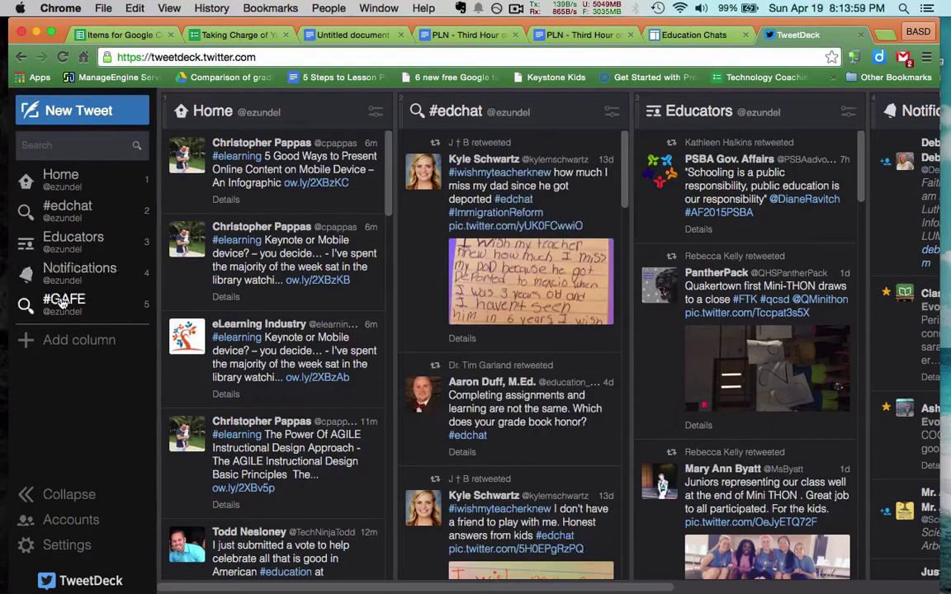
scroll(290, 260, "down", 5)
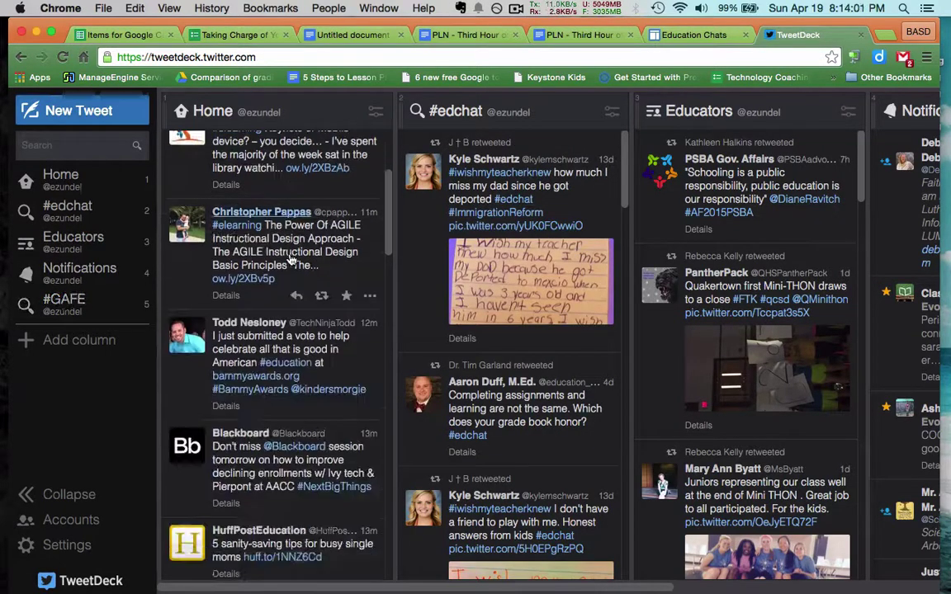
scroll(291, 260, "up", 5)
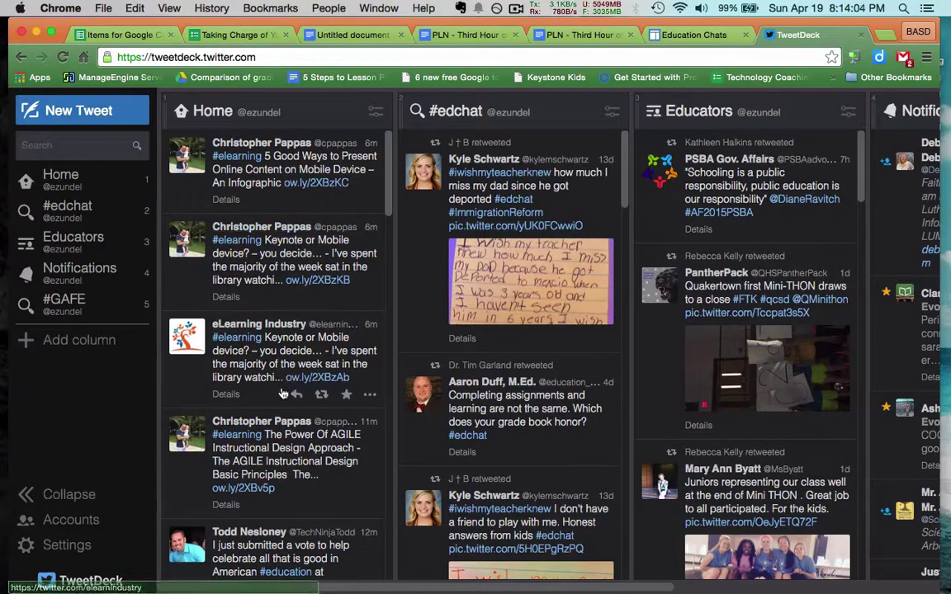
scroll(282, 394, "down", 12)
scroll(312, 384, "up", 12)
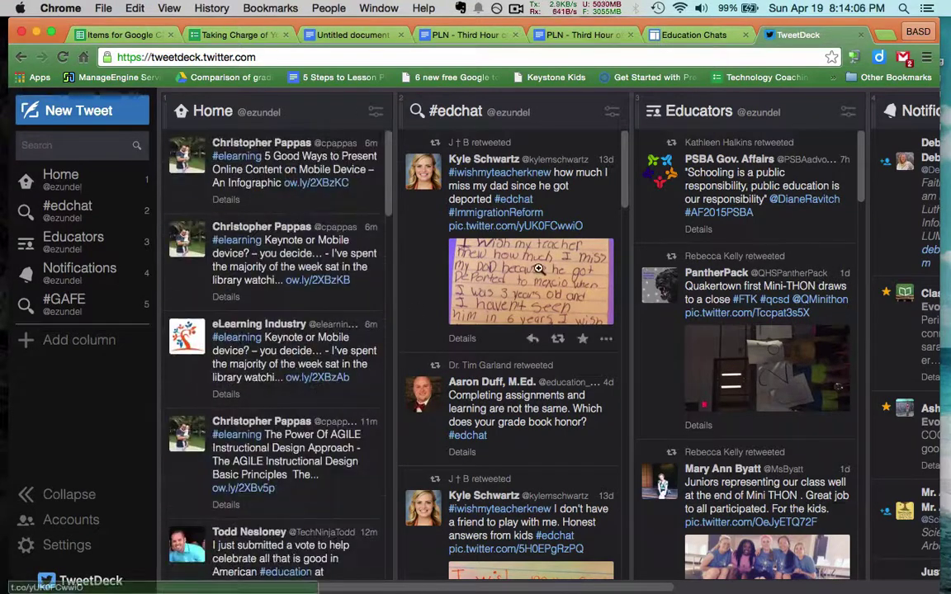
scroll(540, 216, "right", 3)
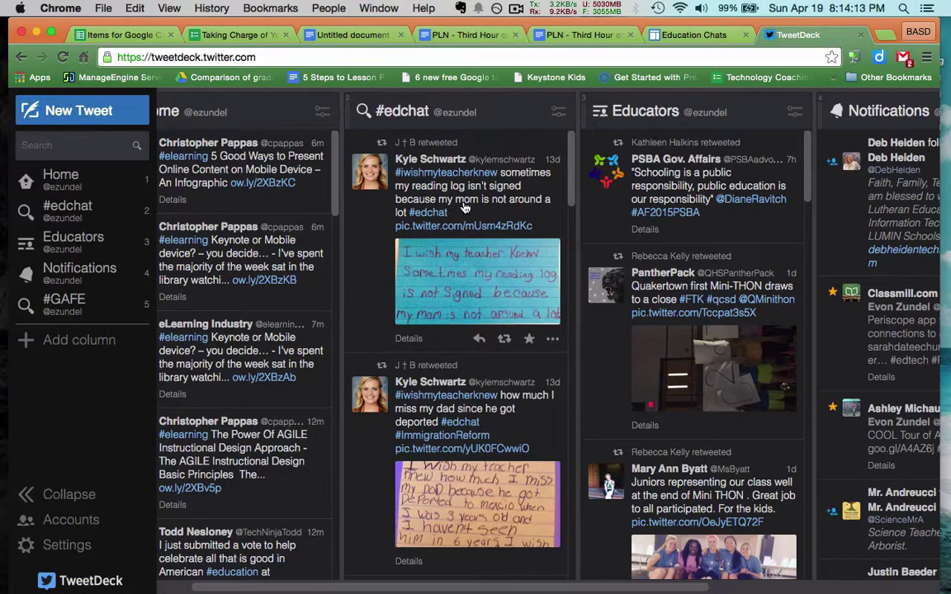
scroll(465, 208, "down", 10)
scroll(464, 208, "up", 10)
scroll(465, 208, "down", 8)
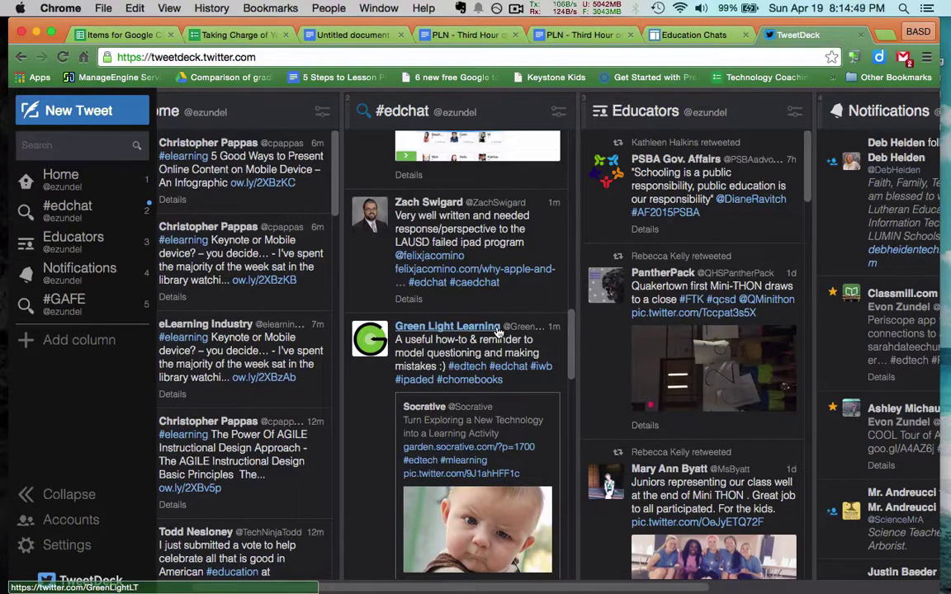
scroll(498, 330, "down", 15)
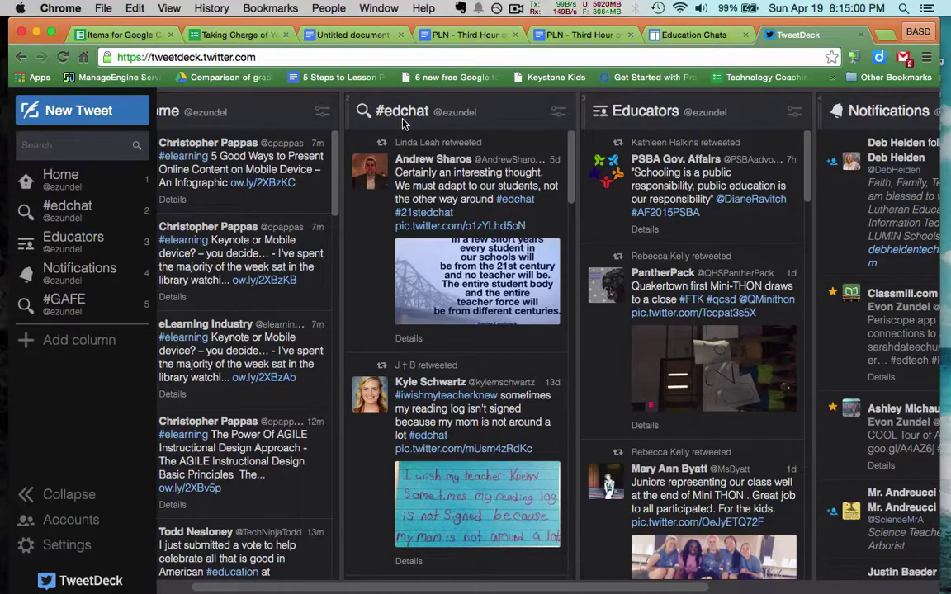
scroll(403, 123, "right", 5)
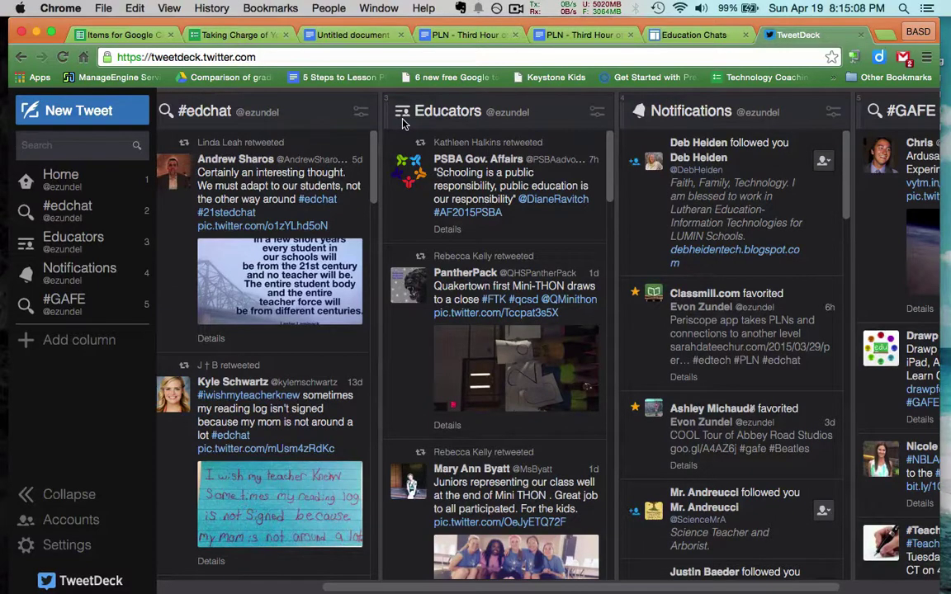
scroll(403, 123, "right", 2)
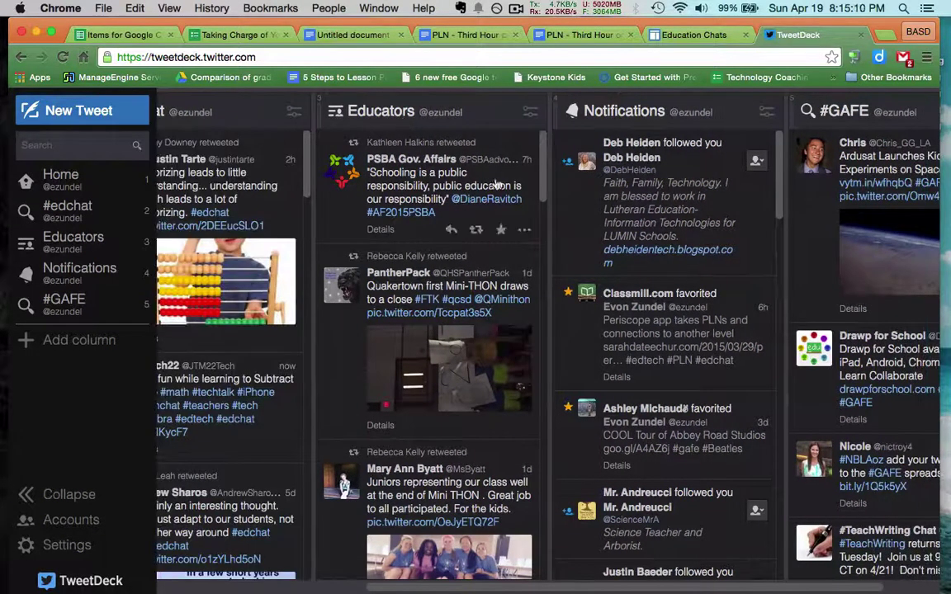
scroll(435, 185, "right", 2)
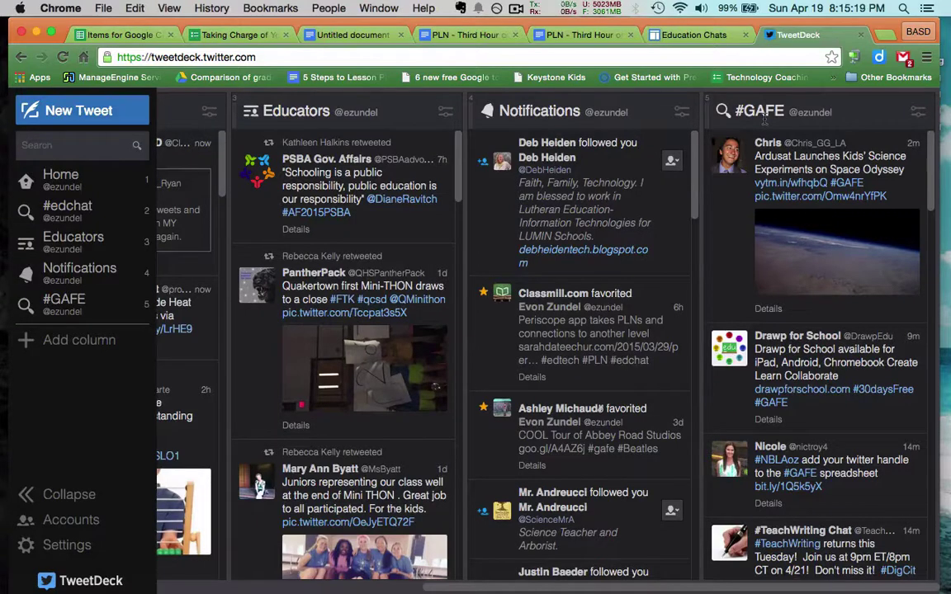
scroll(765, 120, "left", 10)
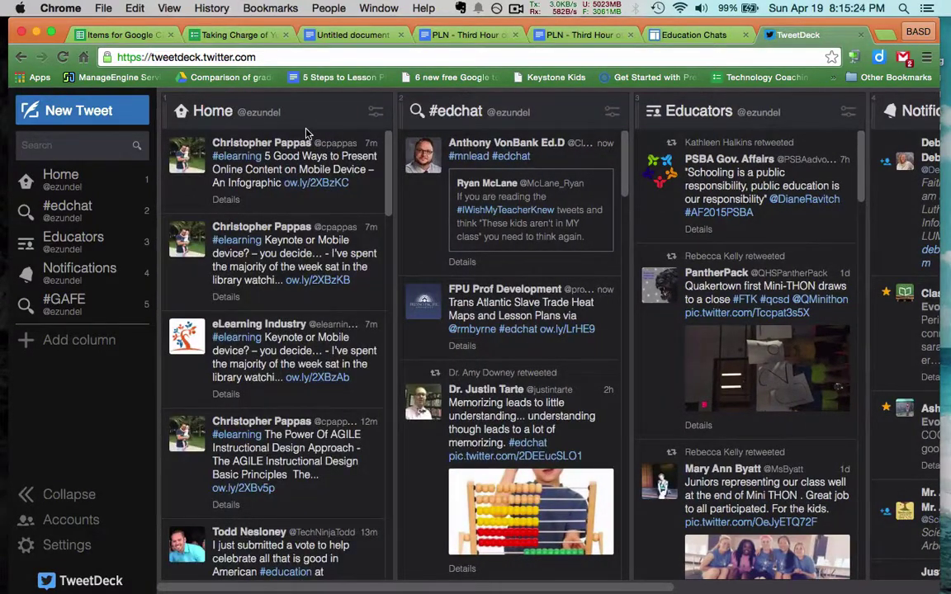
- Search the sidebar for #nhed and add it as a new search column
left_click(65, 147)
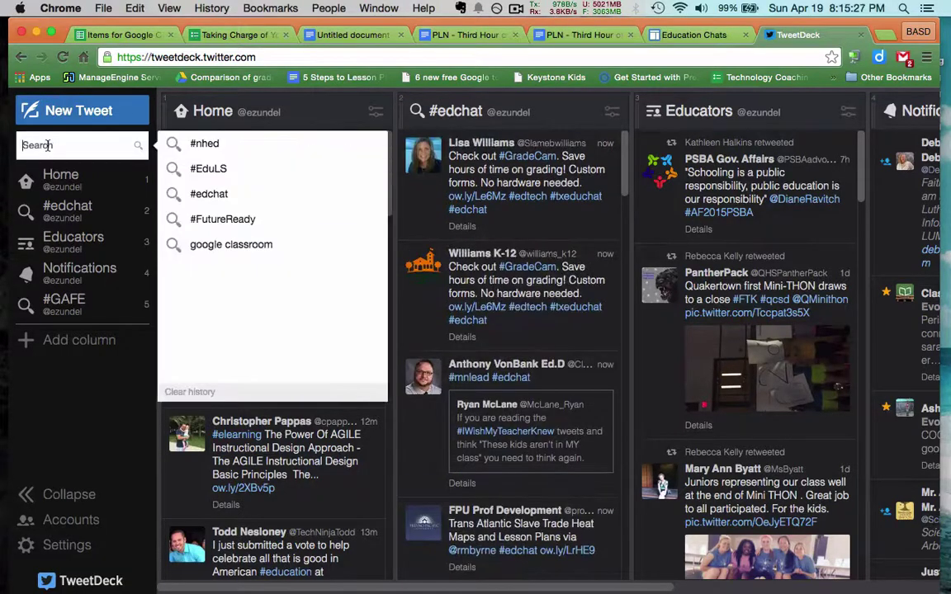
left_click(227, 155)
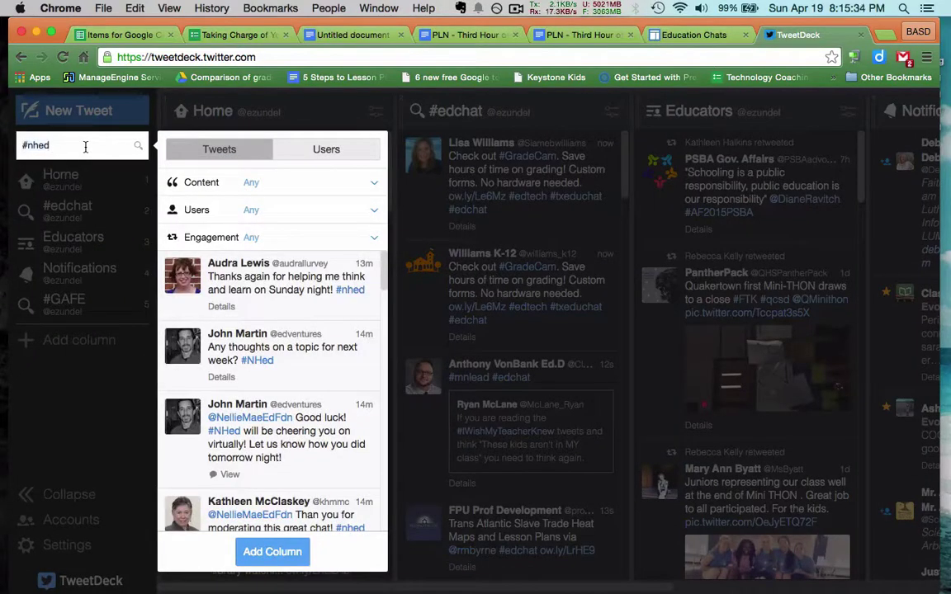
key("BackSpace")
key("BackSpace")
key("BackSpace")
type("he")
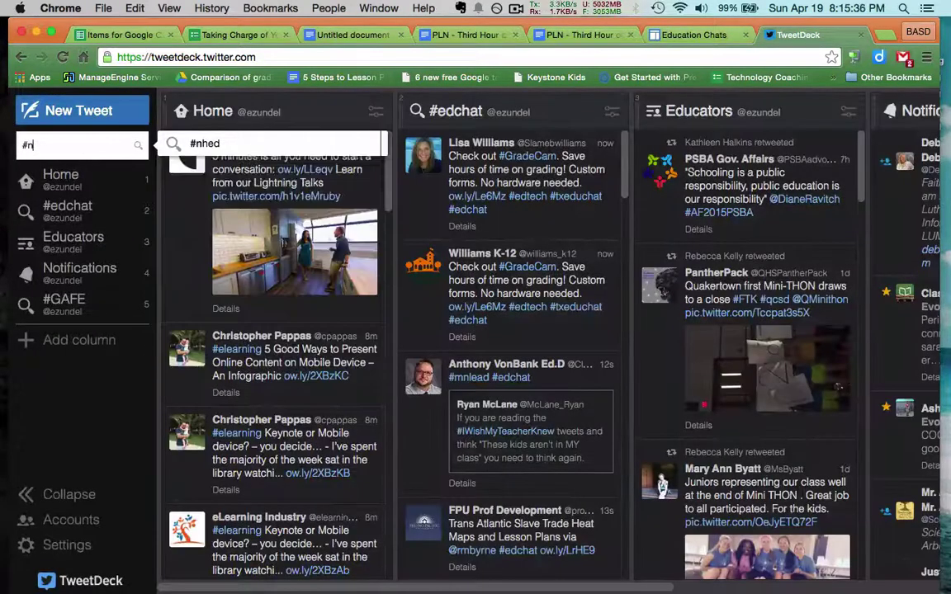
type("d")
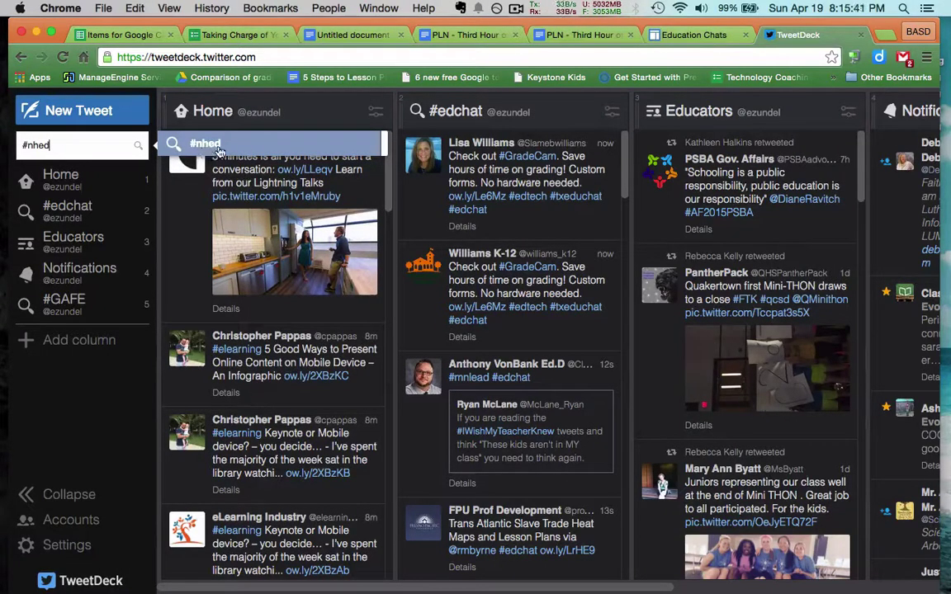
left_click(213, 149)
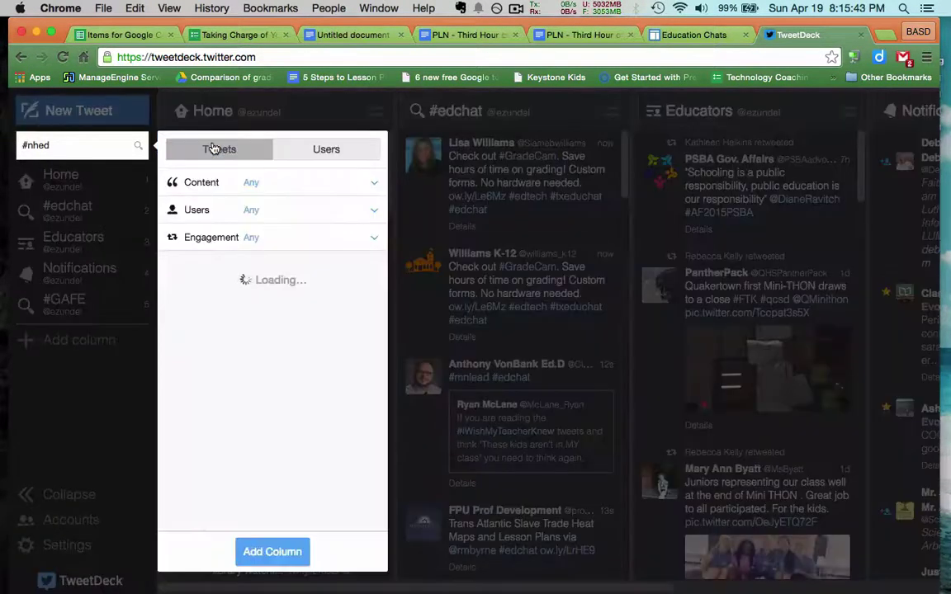
left_click(276, 553)
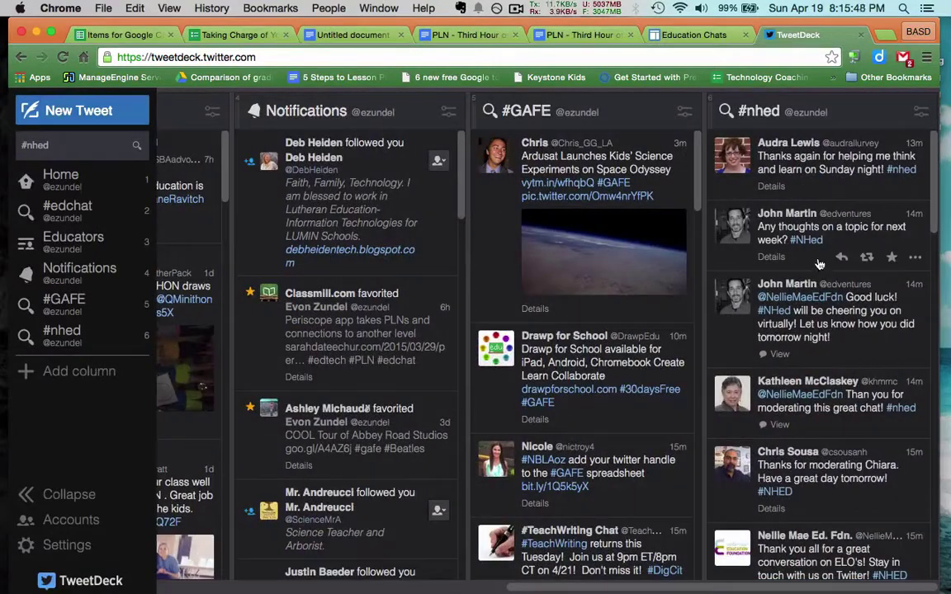
- Scroll the #nhed column past Q6 to Q1 down to the 8h-old Strange Magic tweets
scroll(820, 264, "down", 5)
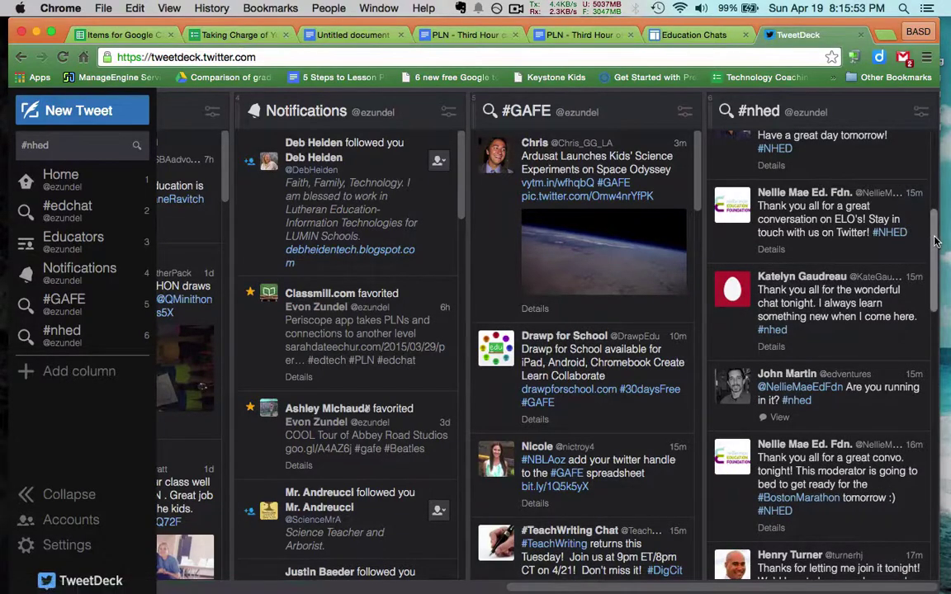
scroll(842, 219, "down", 7)
scroll(940, 413, "down", 8)
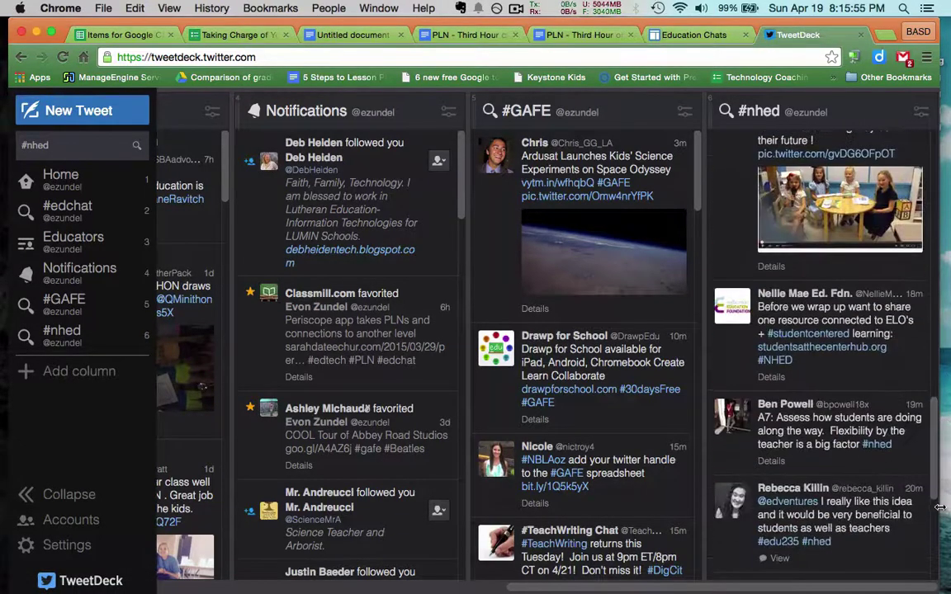
scroll(937, 514, "down", 10)
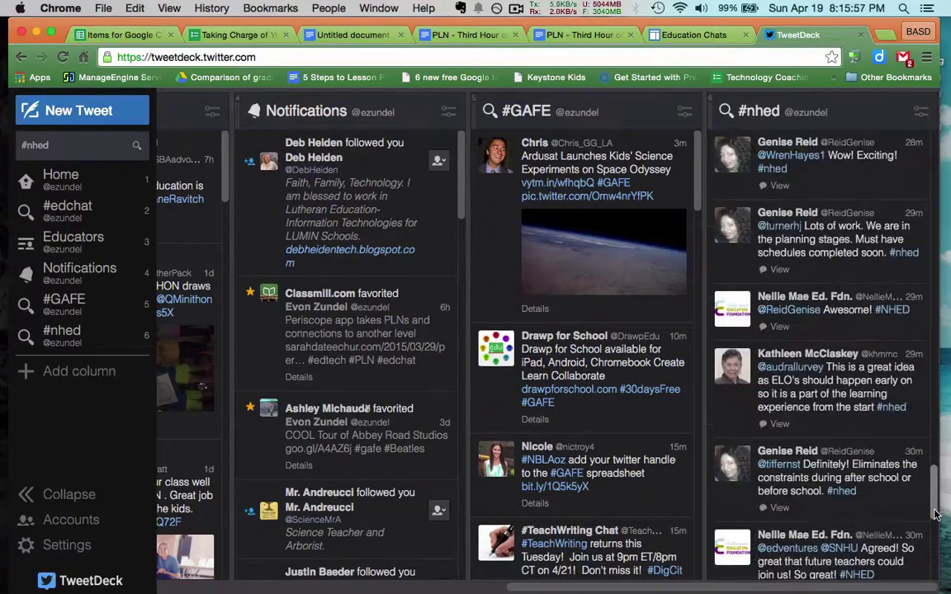
scroll(934, 540, "down", 10)
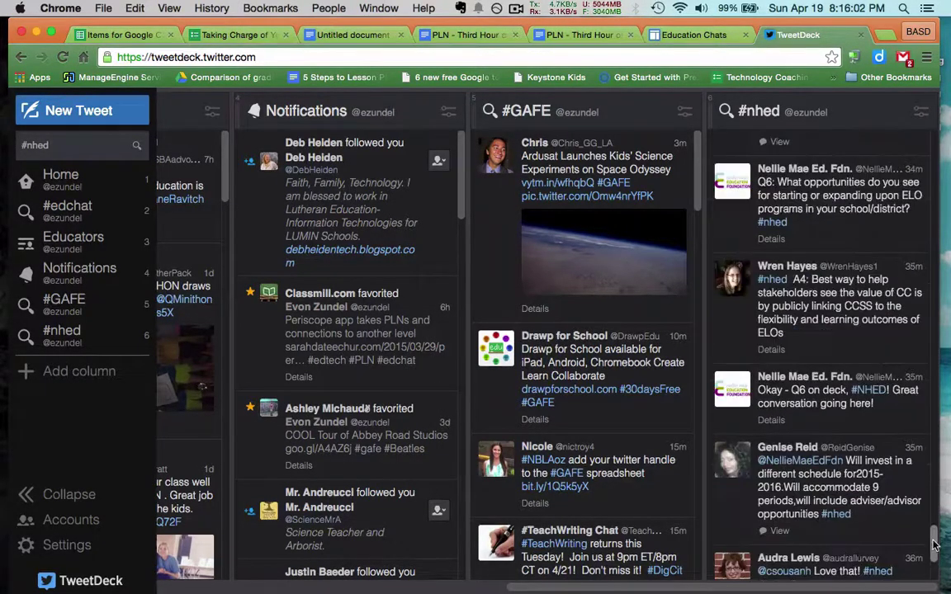
scroll(934, 564, "down", 10)
scroll(934, 569, "down", 10)
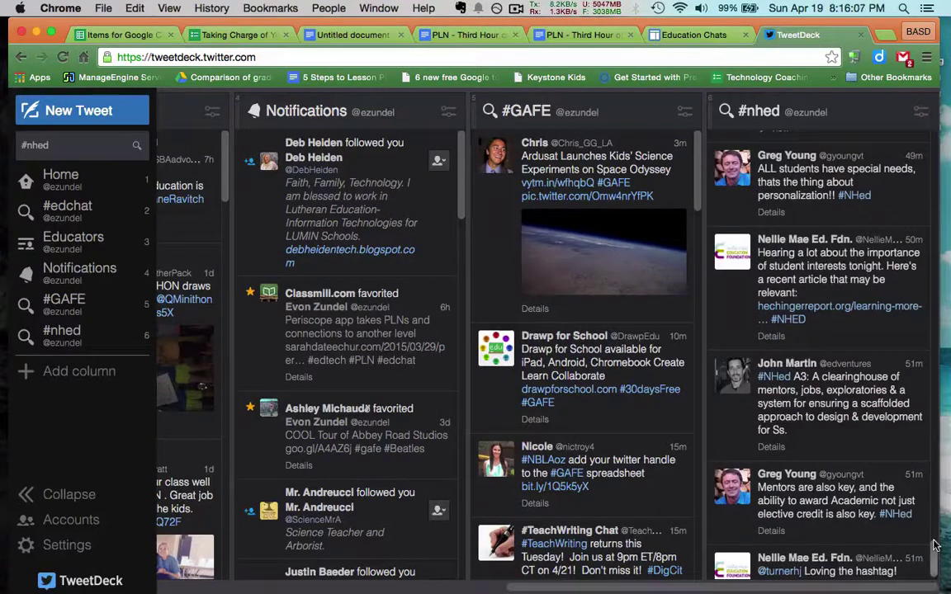
right_click(934, 570)
key("Escape")
scroll(935, 569, "down", 2)
scroll(936, 570, "down", 5)
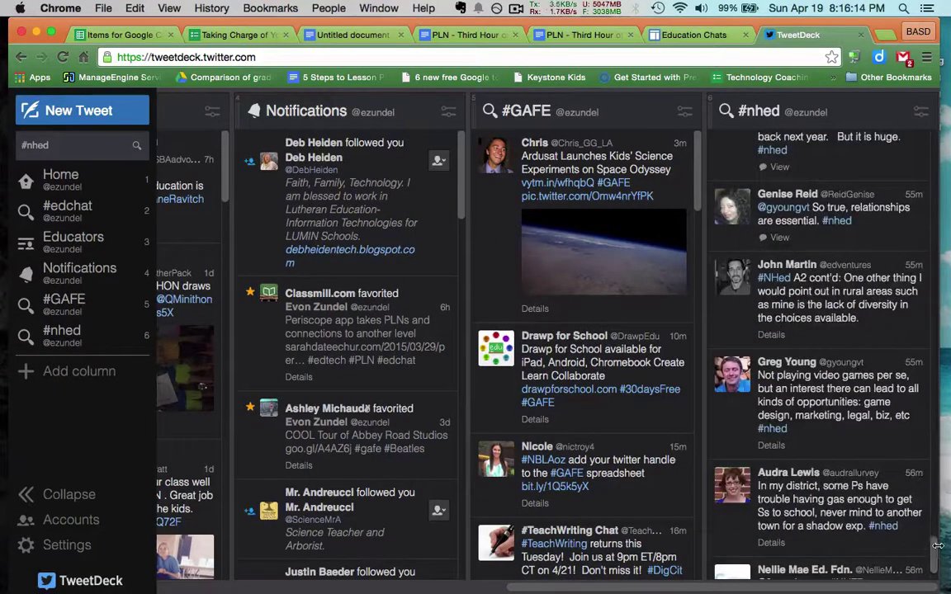
scroll(936, 557, "down", 5)
scroll(935, 568, "down", 10)
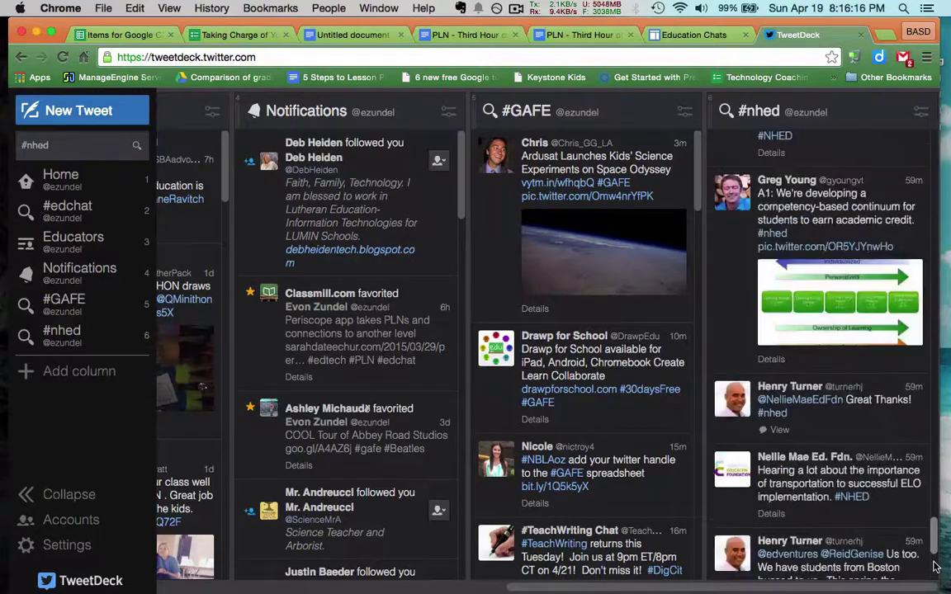
scroll(935, 568, "down", 8)
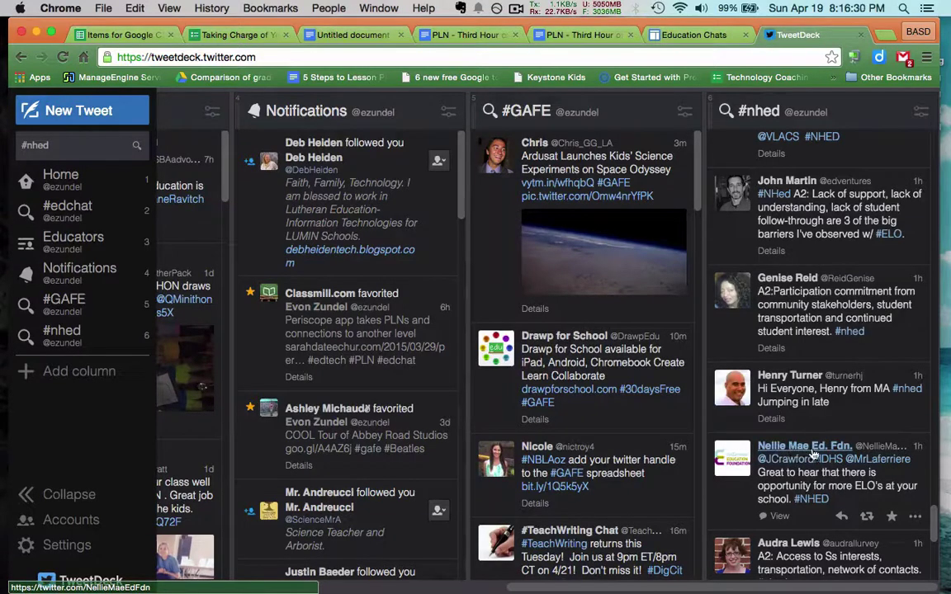
scroll(780, 448, "down", 10)
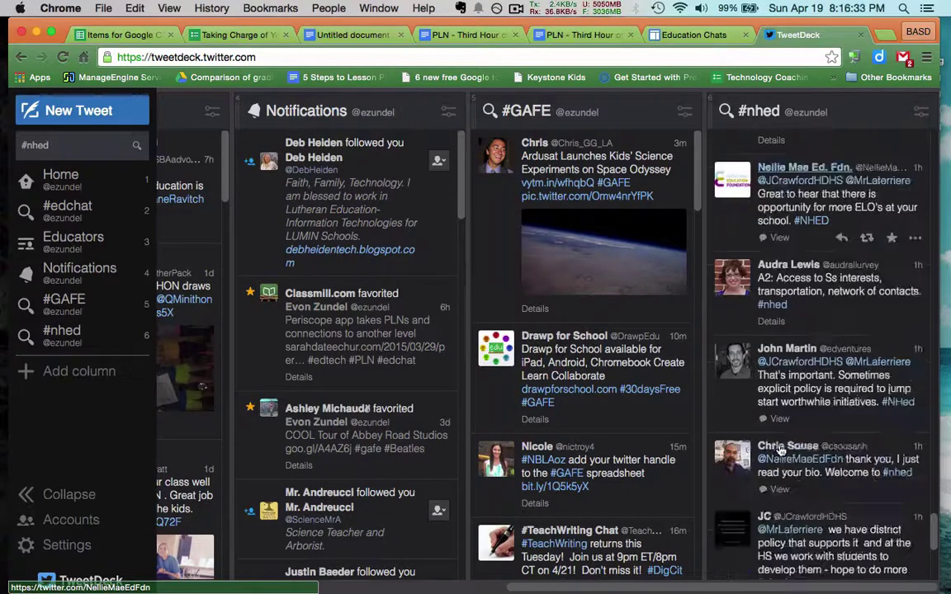
scroll(779, 450, "down", 5)
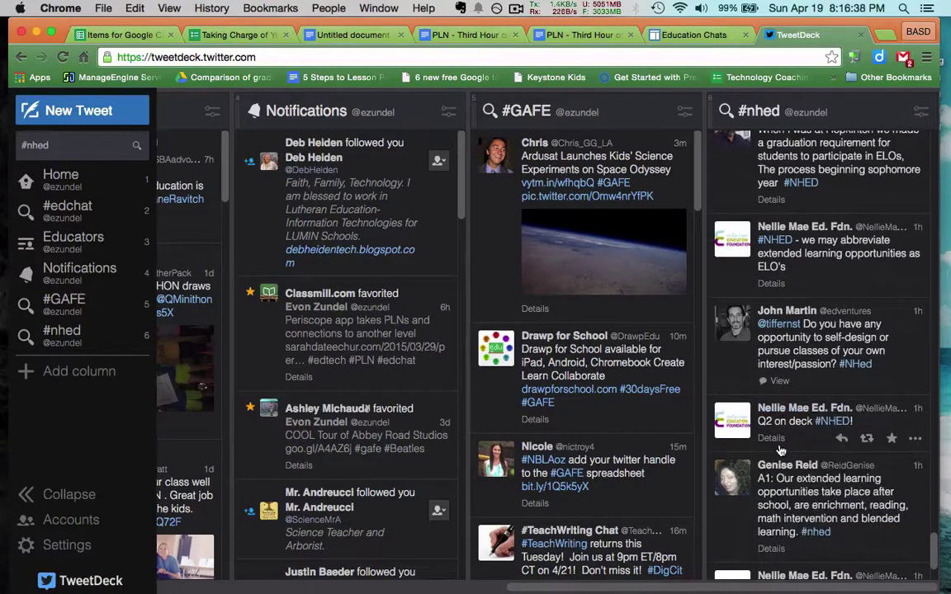
scroll(779, 450, "down", 10)
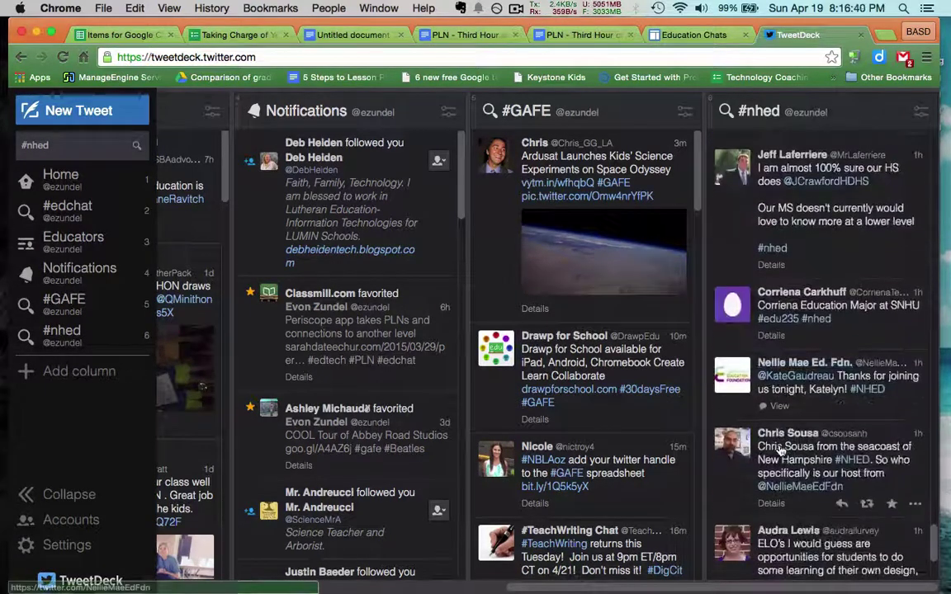
scroll(780, 450, "down", 15)
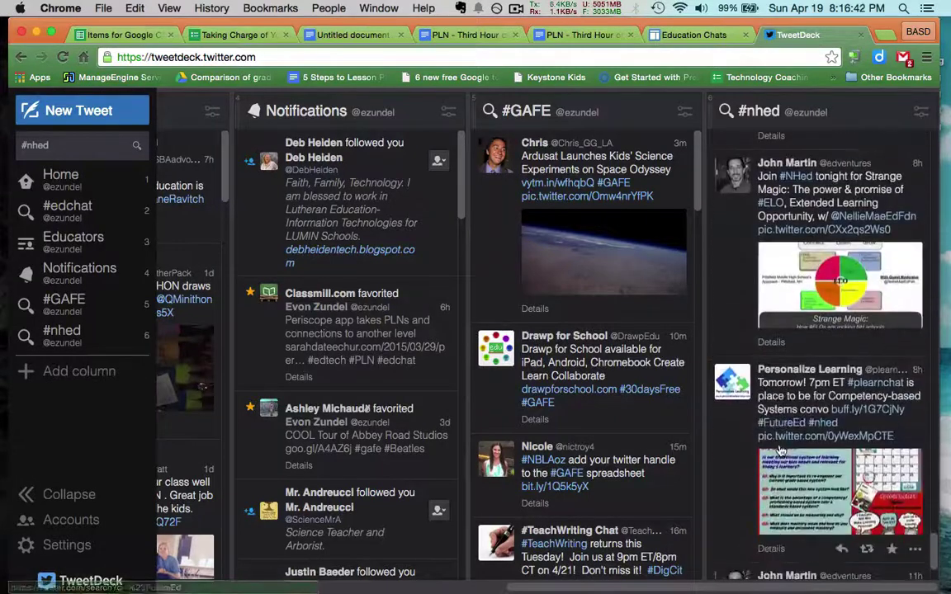
scroll(778, 445, "up", 8)
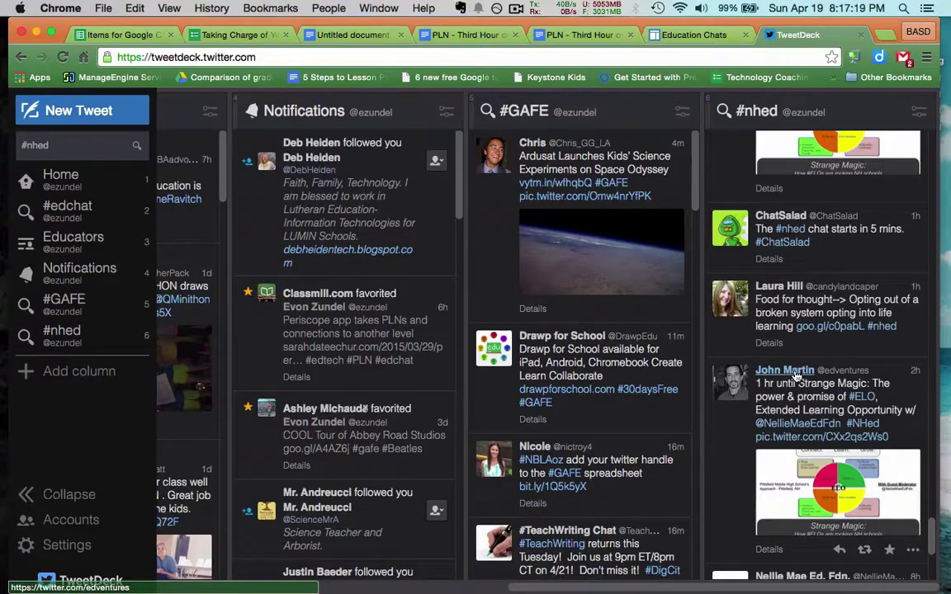
- Scroll the #nhed column back to the Q1 tweet asking about extended learning opportunities (ELOs)
scroll(796, 376, "up", 3)
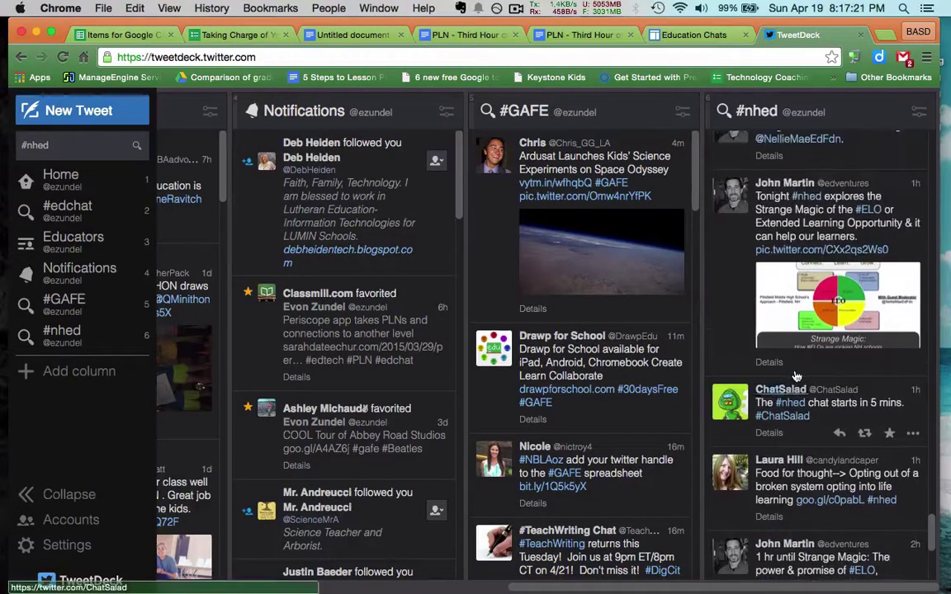
scroll(796, 376, "up", 3)
scroll(796, 375, "up", 3)
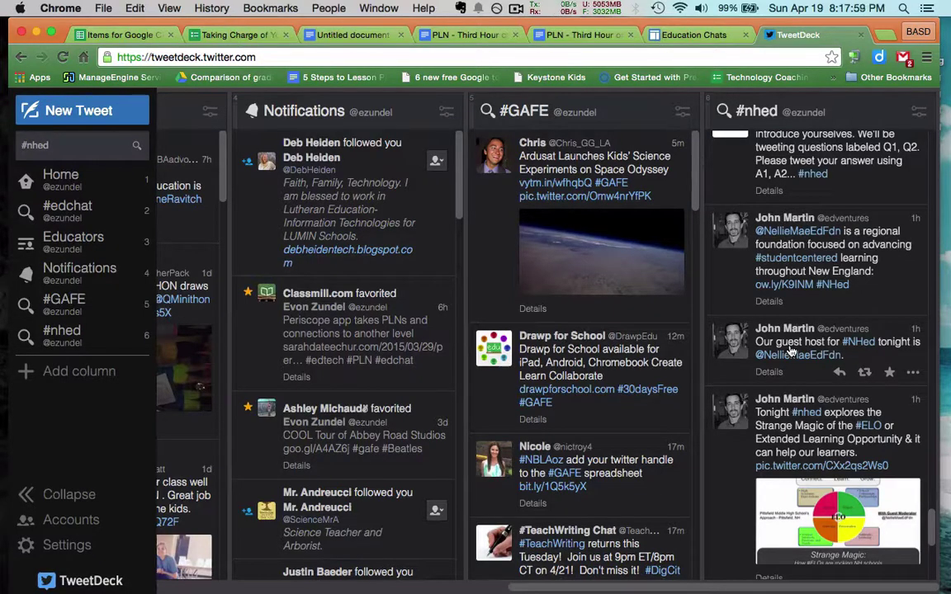
scroll(790, 351, "up", 5)
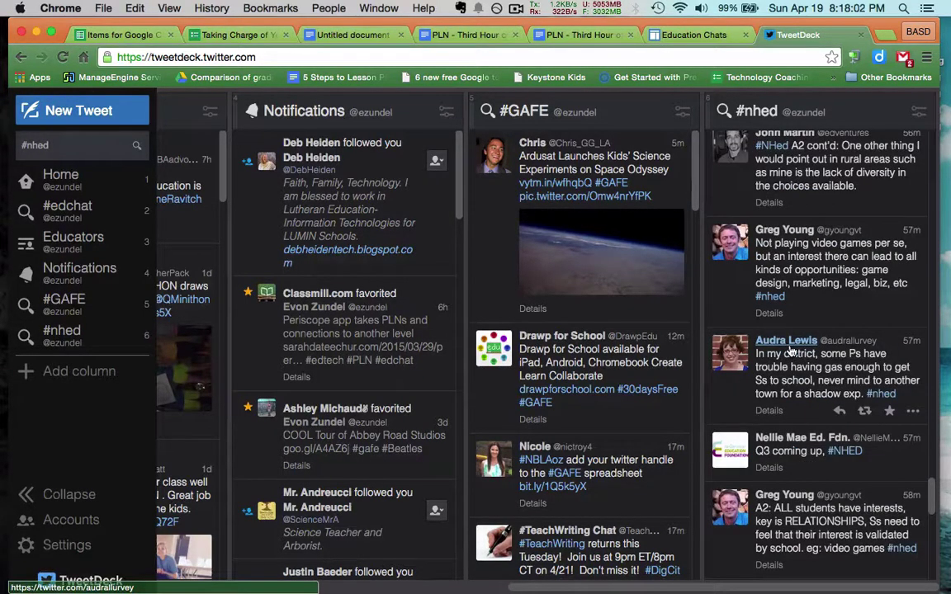
scroll(790, 351, "down", 4)
scroll(790, 351, "down", 5)
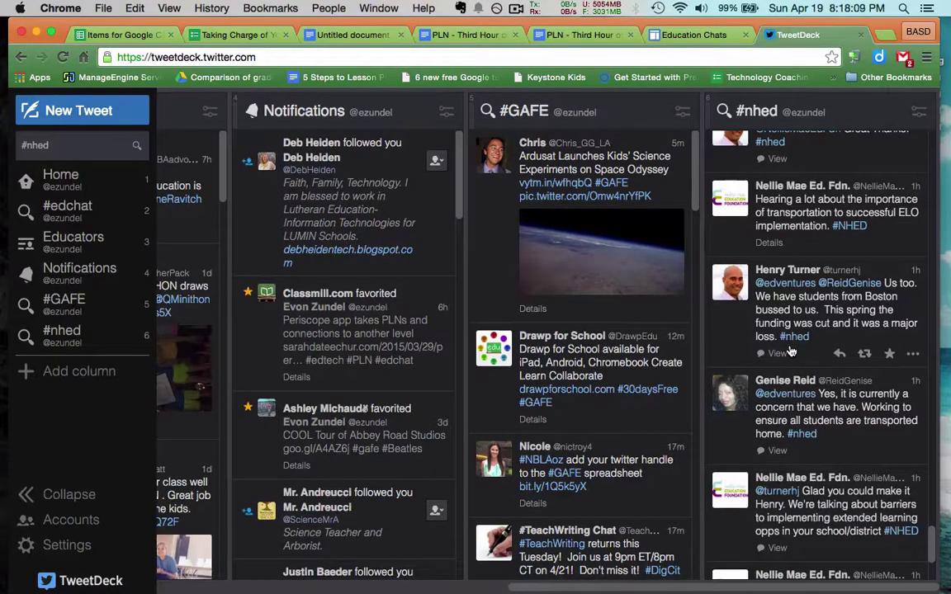
scroll(789, 351, "down", 4)
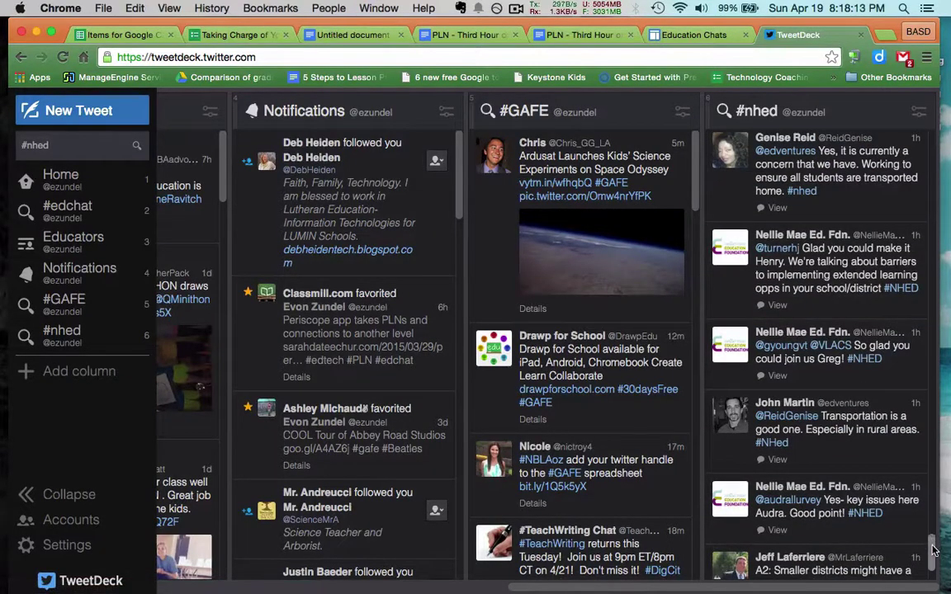
scroll(933, 550, "down", 10)
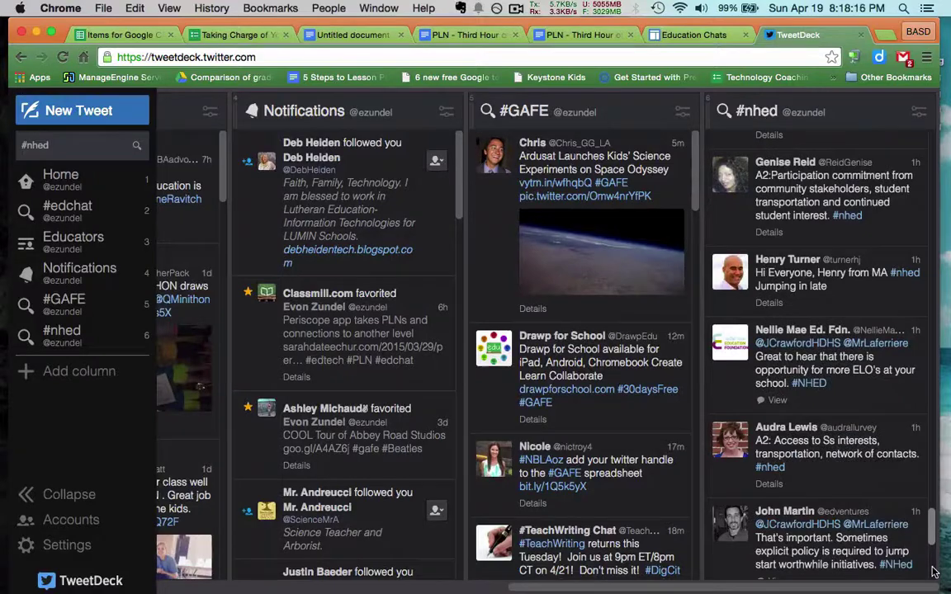
scroll(934, 571, "down", 8)
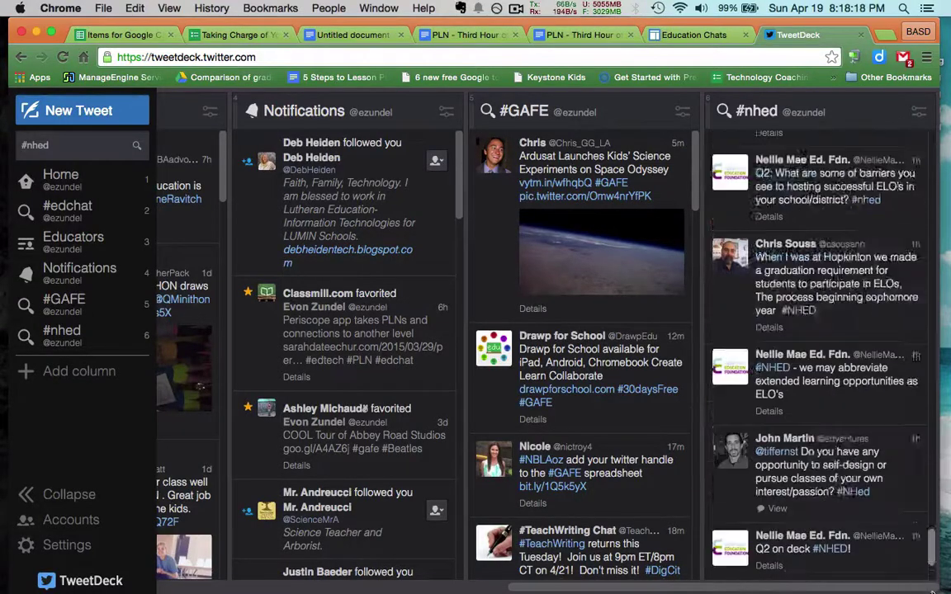
scroll(934, 577, "down", 3)
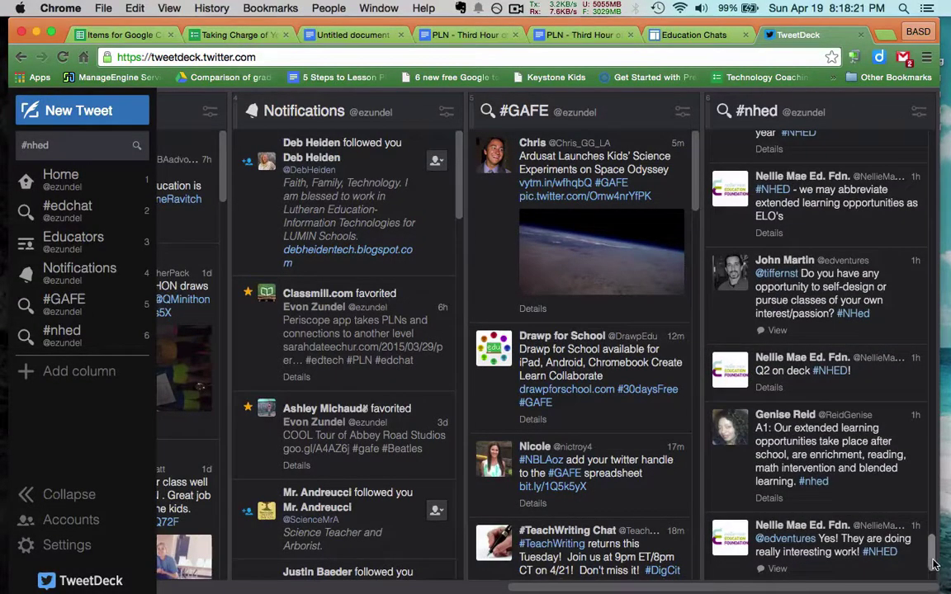
scroll(933, 570, "down", 8)
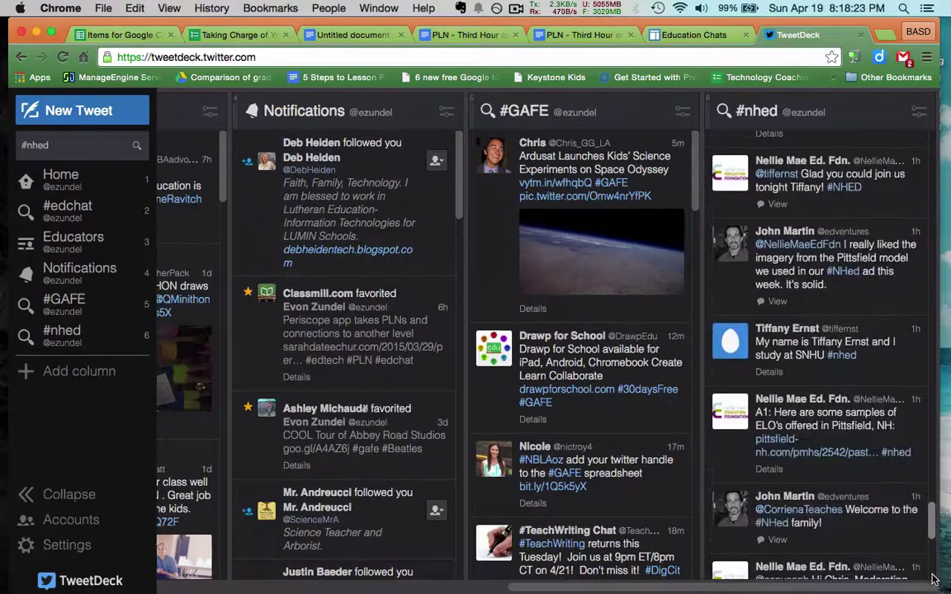
scroll(933, 580, "down", 10)
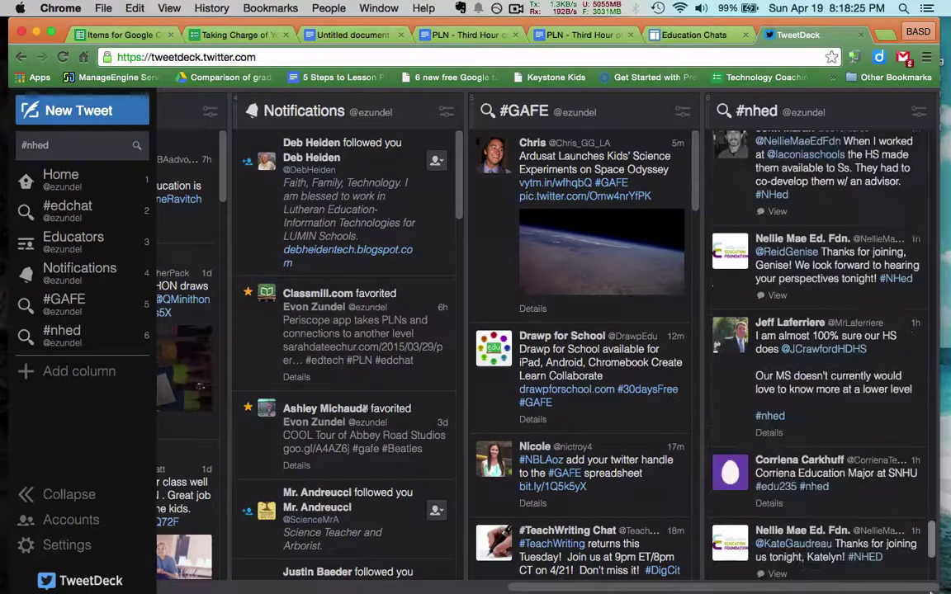
scroll(931, 559, "down", 5)
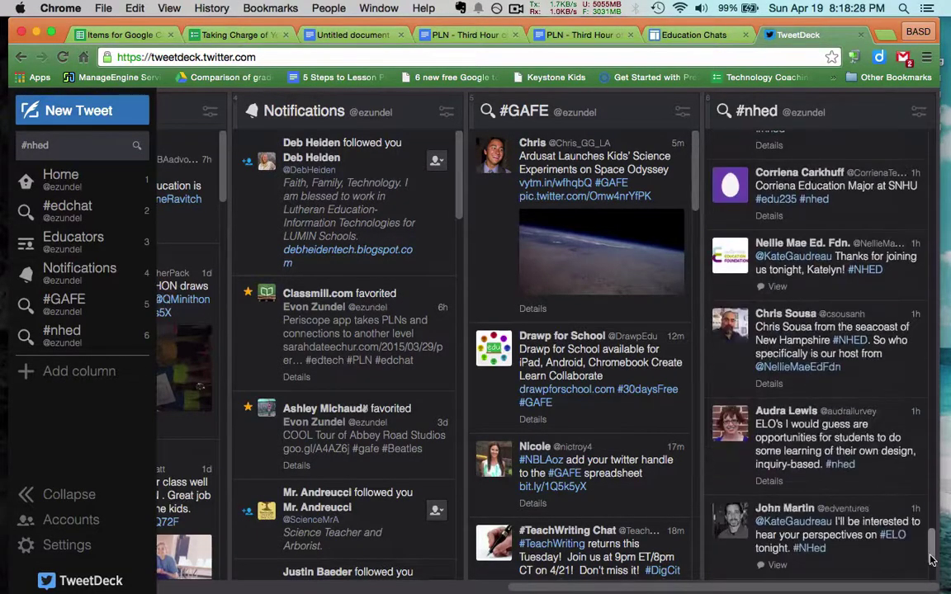
scroll(931, 559, "down", 10)
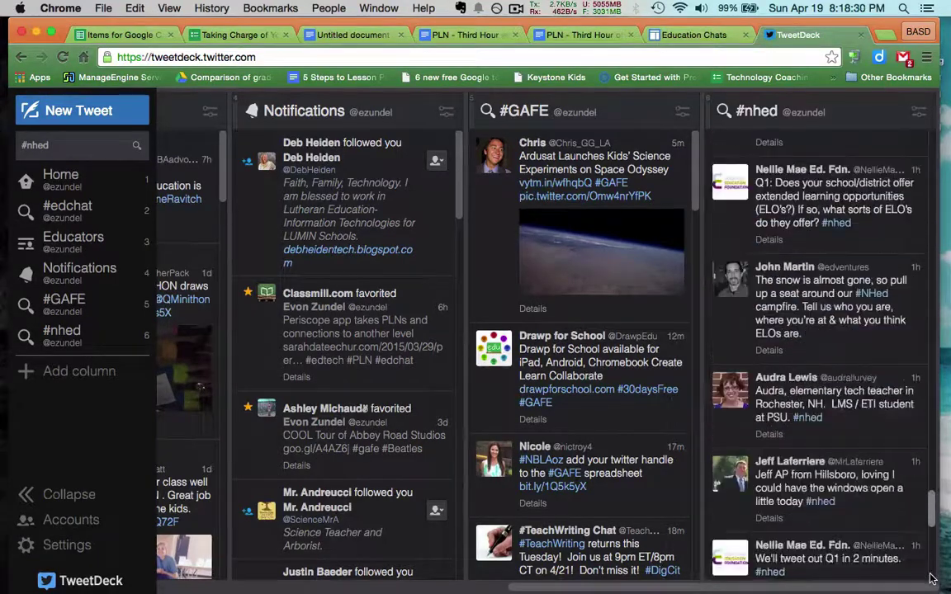
scroll(931, 579, "down", 2)
scroll(931, 580, "down", 3)
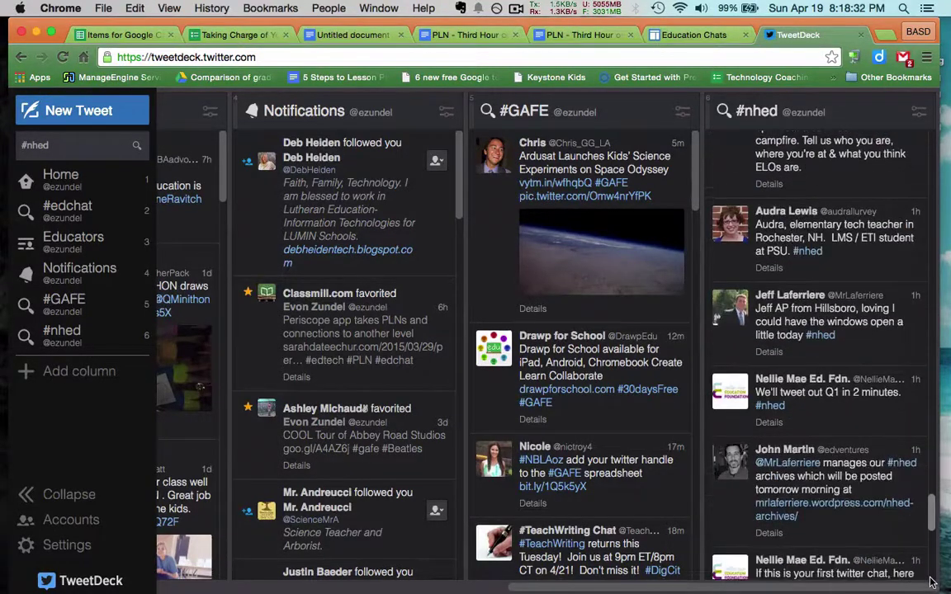
scroll(931, 583, "down", 2)
scroll(931, 583, "down", 5)
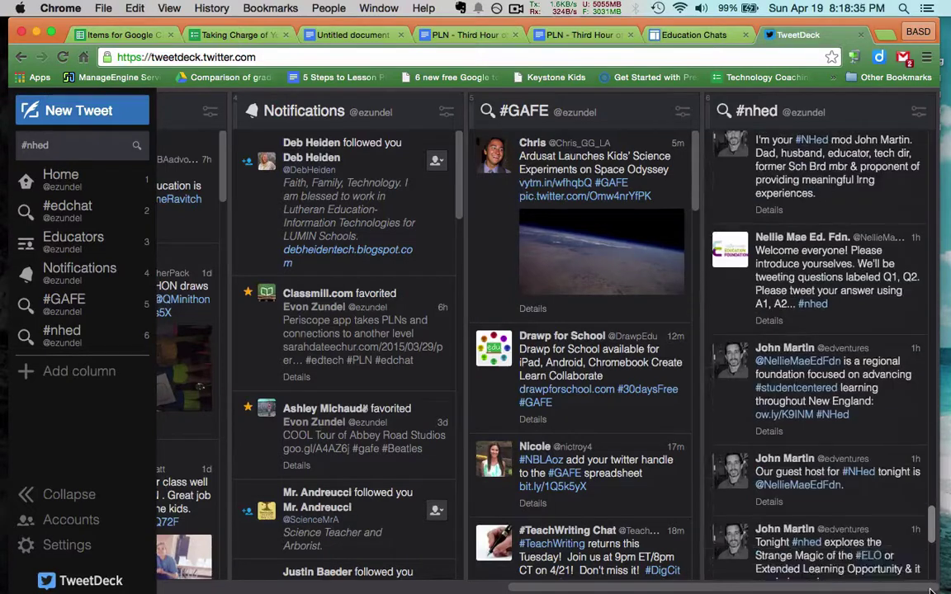
scroll(930, 591, "down", 4)
scroll(931, 589, "up", 6)
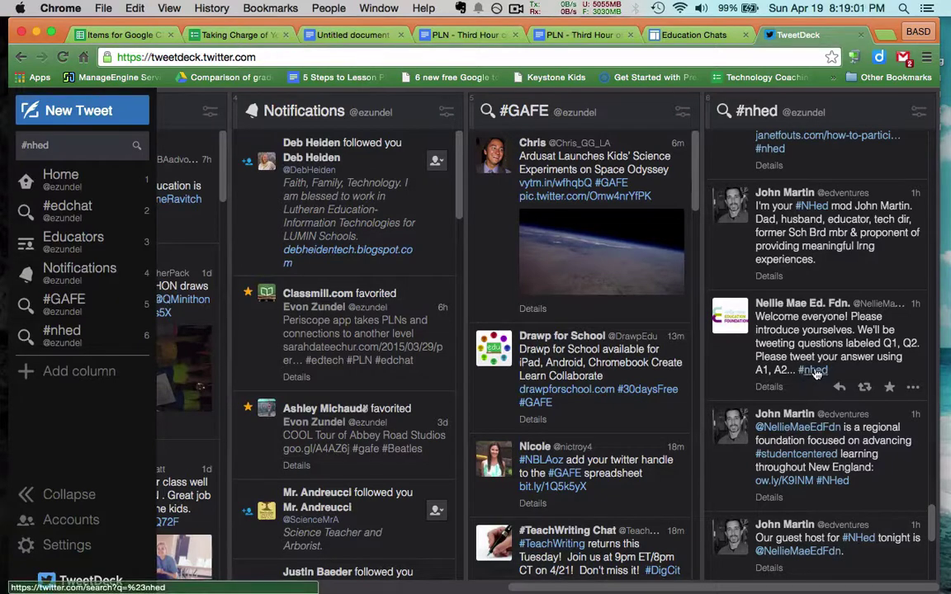
scroll(815, 373, "up", 3)
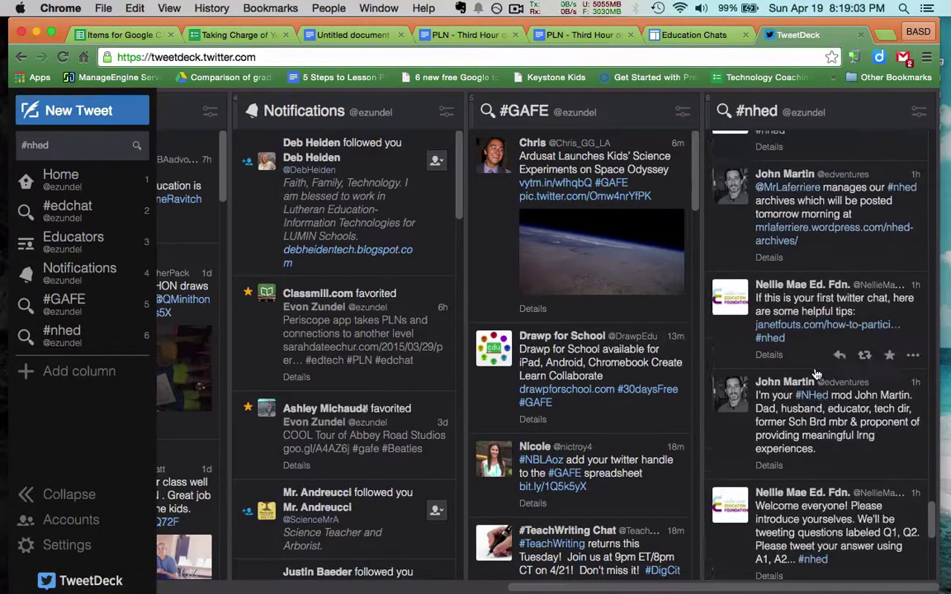
scroll(816, 373, "up", 2)
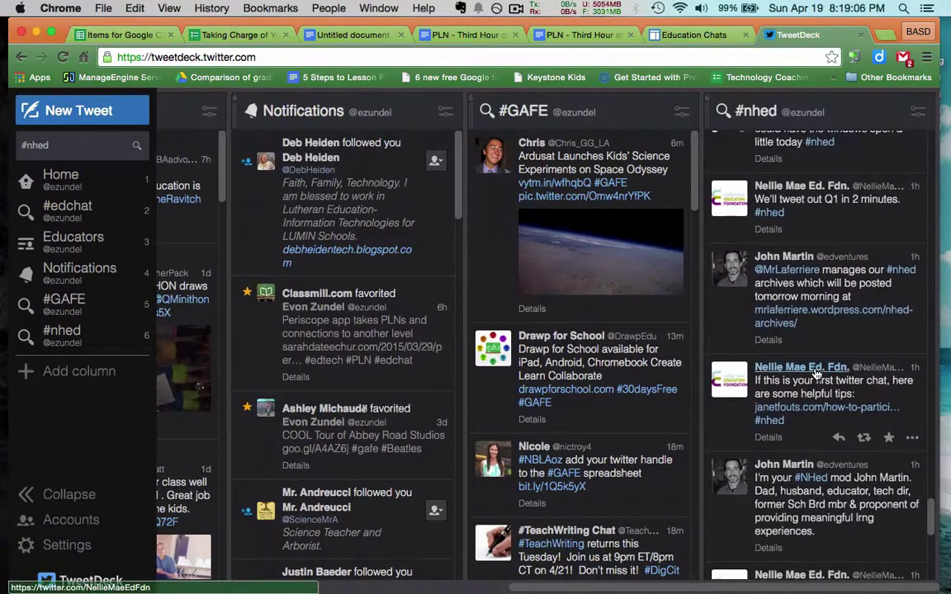
scroll(816, 373, "up", 7)
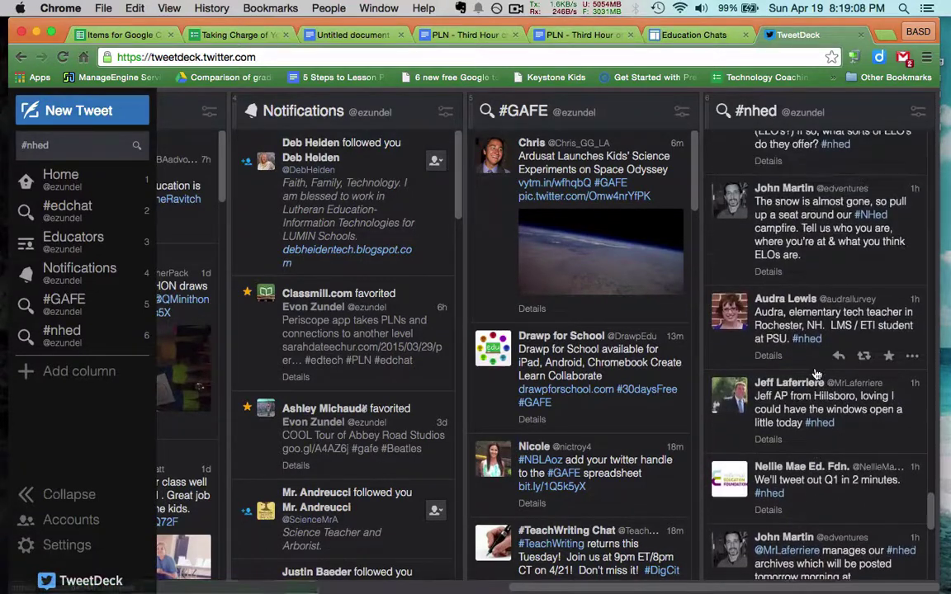
scroll(815, 373, "up", 5)
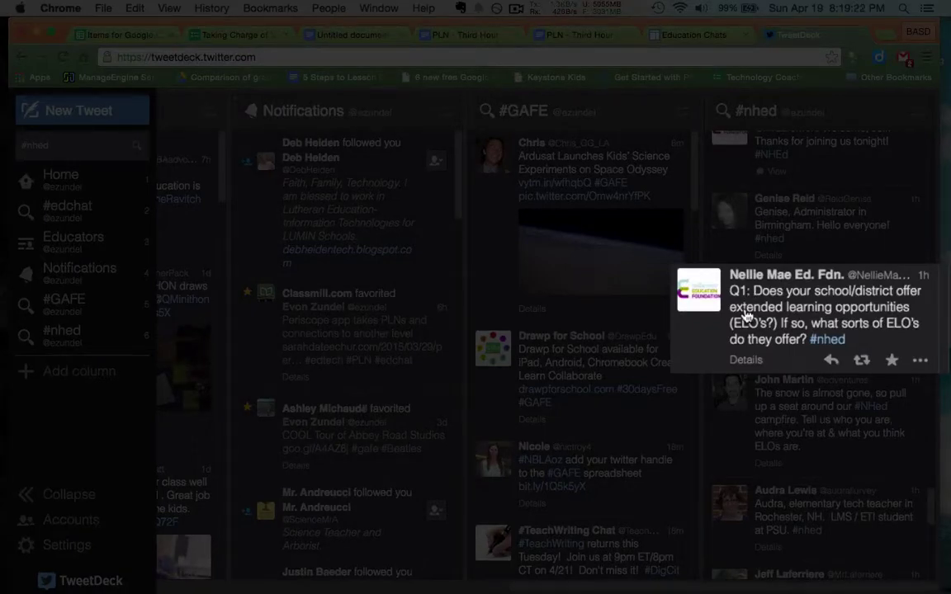
- Scroll the #nhed column from the Q1 responses past the Q2 replies to Q3's ELO-structure answers
scroll(745, 316, "up", 2)
scroll(745, 316, "up", 5)
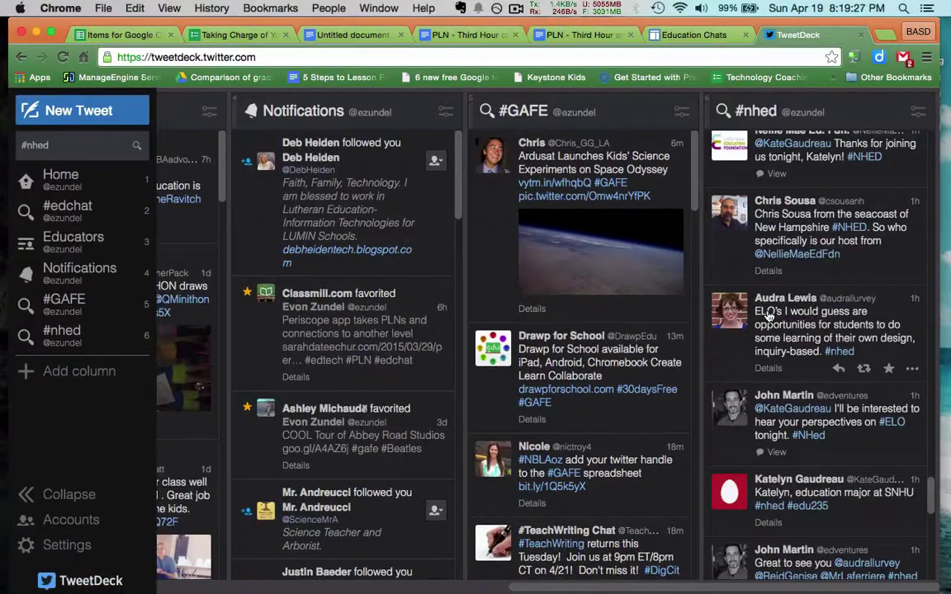
scroll(768, 316, "up", 5)
scroll(767, 316, "up", 3)
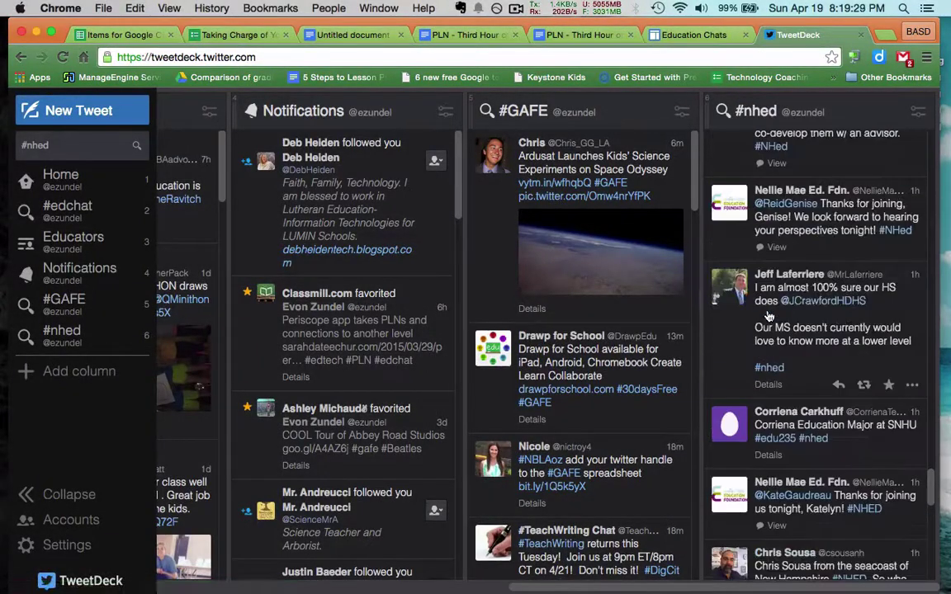
scroll(767, 316, "up", 3)
scroll(767, 316, "up", 10)
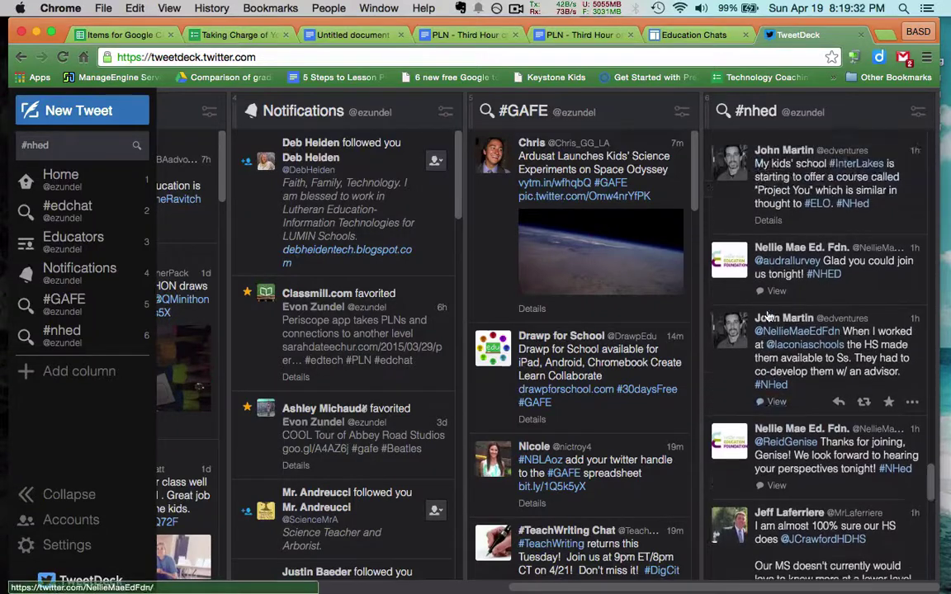
scroll(767, 316, "up", 3)
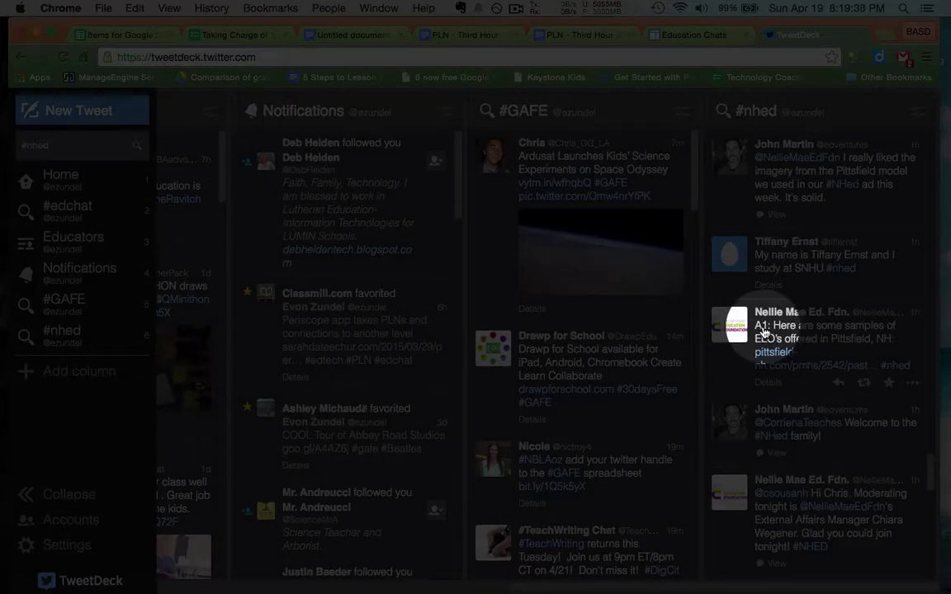
scroll(764, 333, "down", 6)
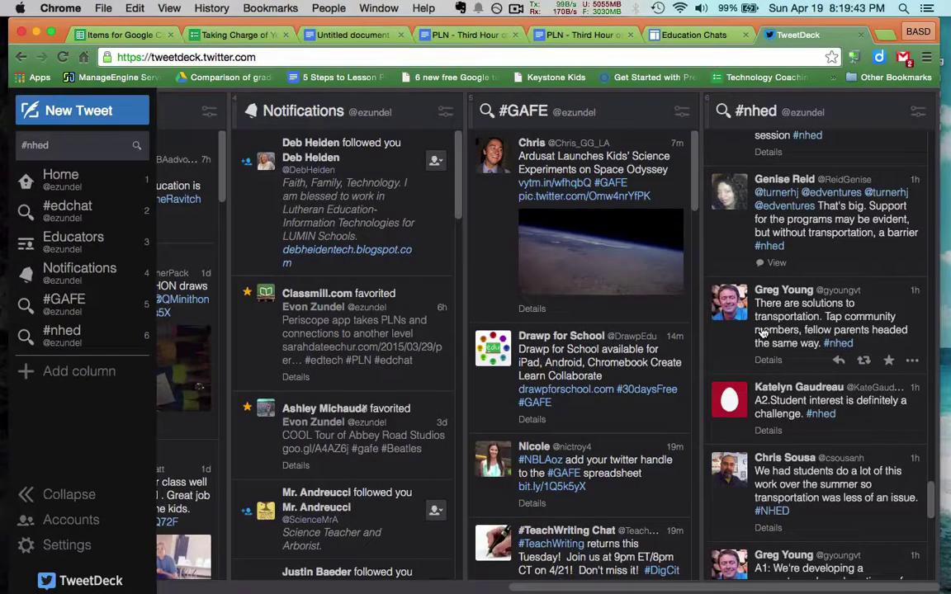
scroll(764, 333, "up", 1)
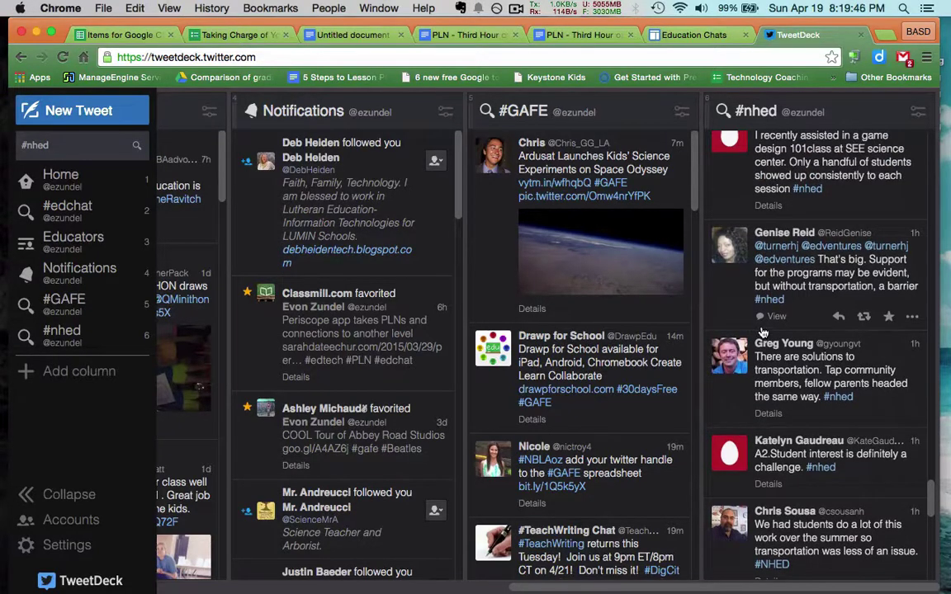
scroll(762, 333, "up", 3)
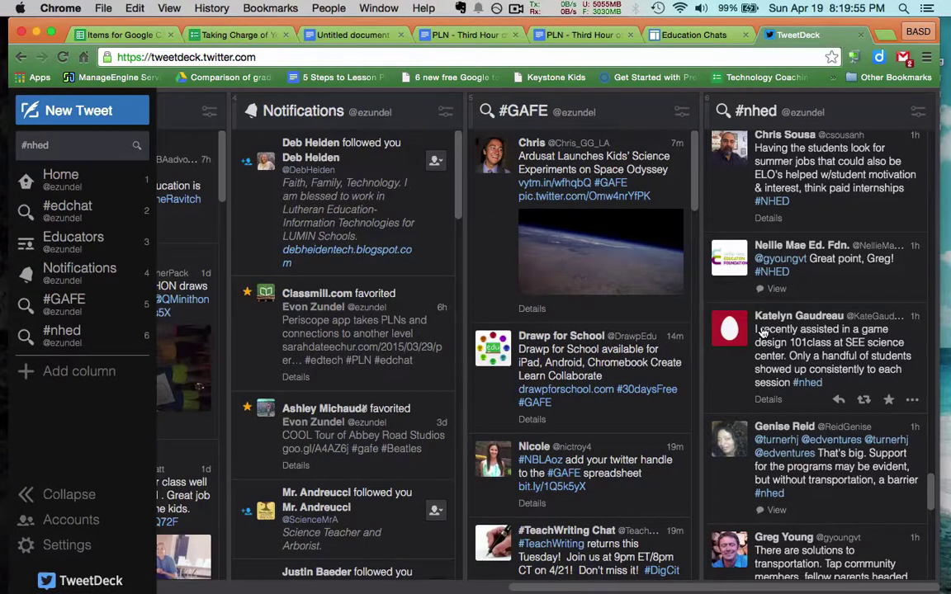
scroll(762, 332, "up", 5)
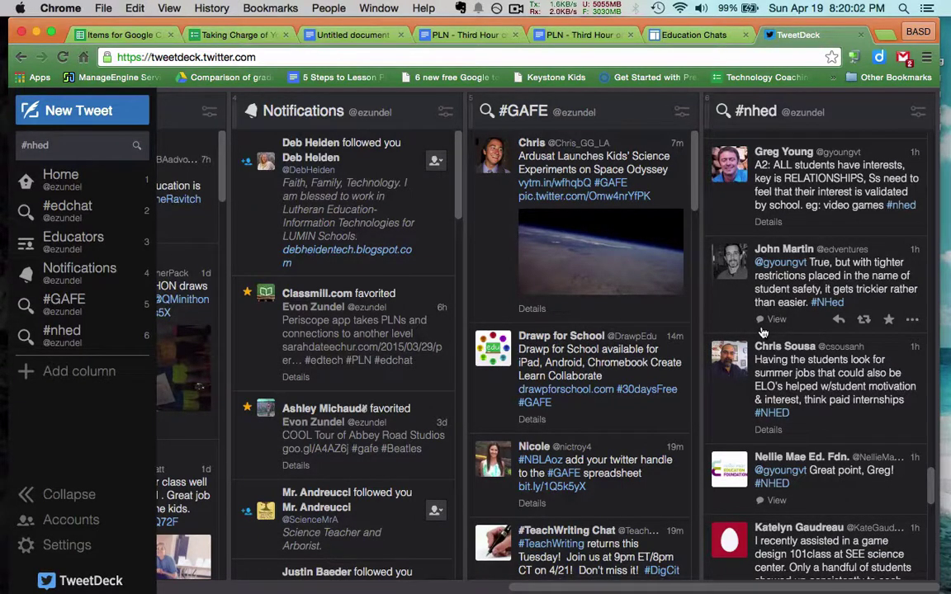
scroll(763, 331, "up", 7)
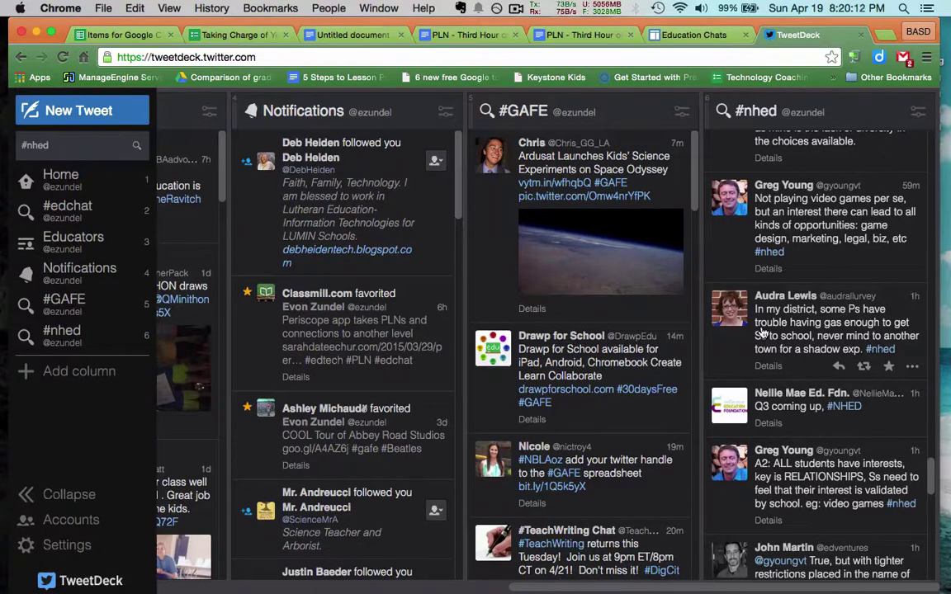
scroll(762, 331, "up", 10)
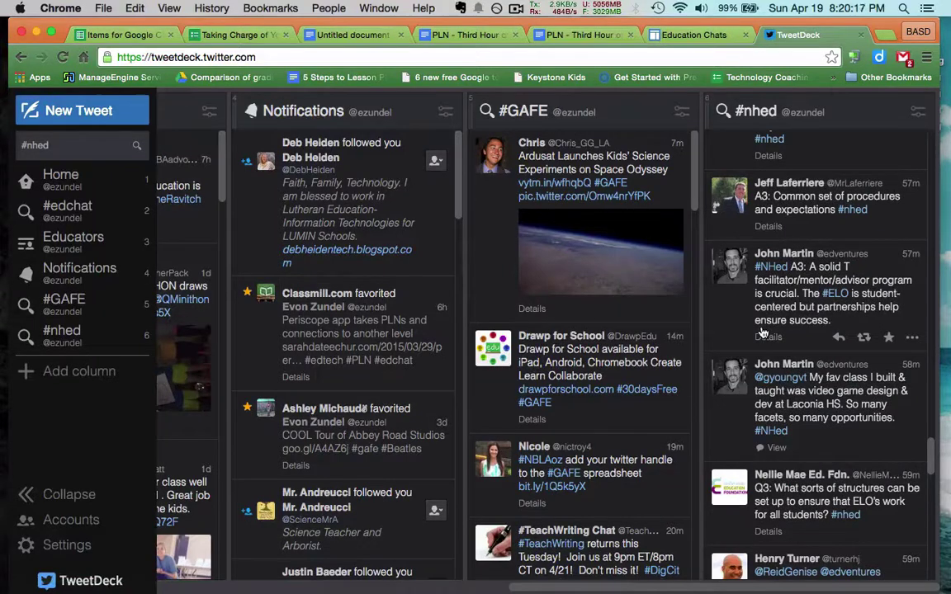
scroll(763, 332, "up", 10)
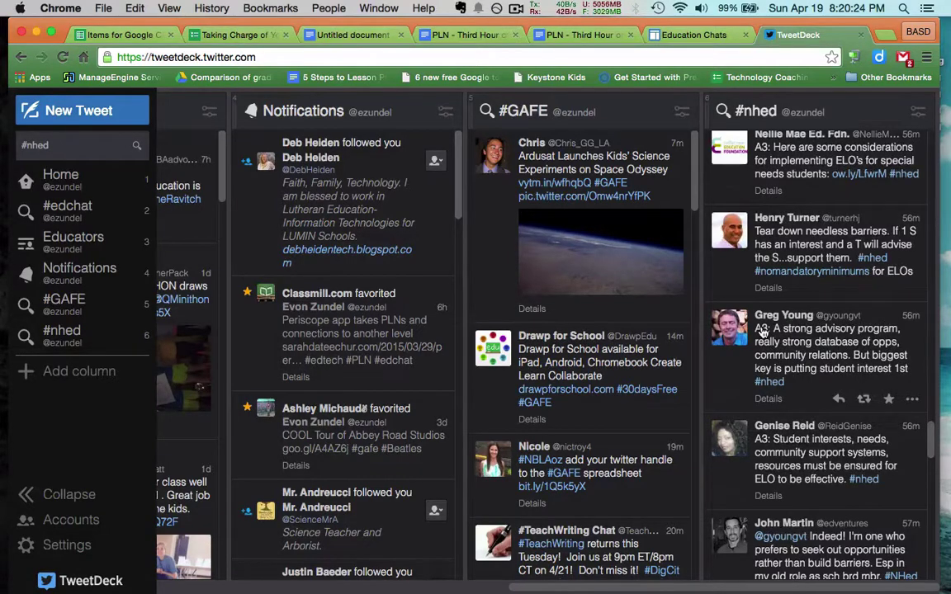
- Scroll the #nhed column through the Q4–Q6 tweets to the A7 answers and student-centered learning resource
scroll(762, 332, "up", 5)
scroll(763, 332, "up", 4)
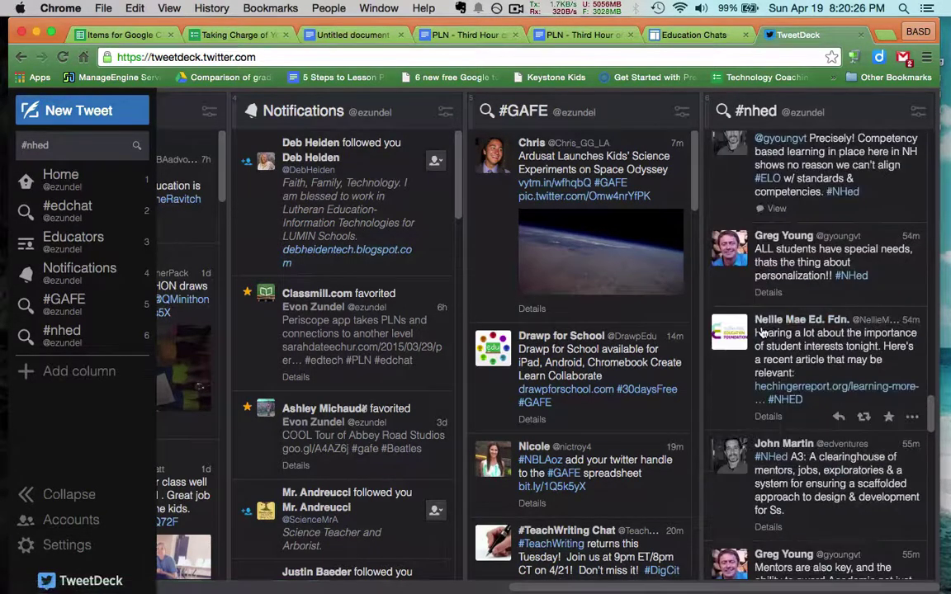
scroll(763, 332, "up", 1)
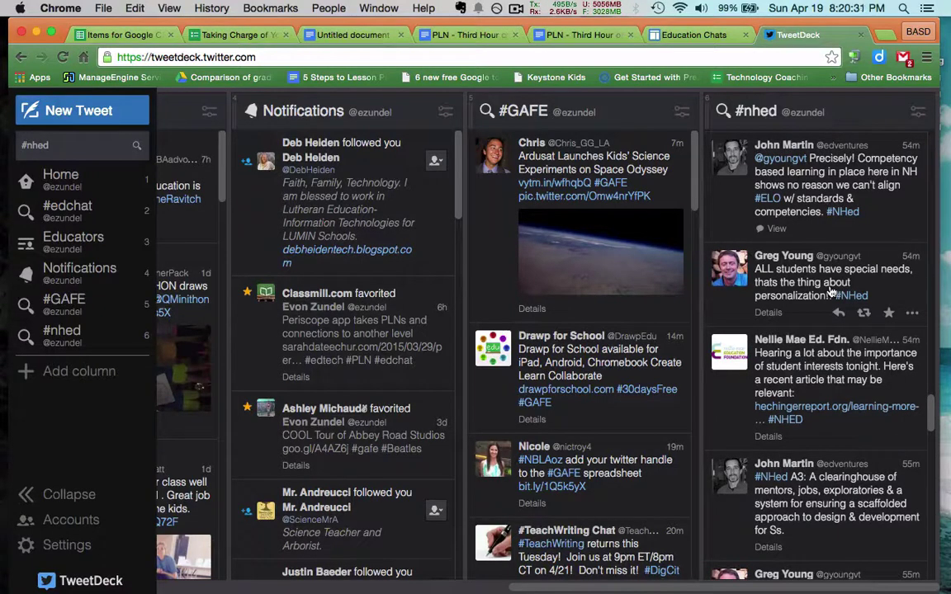
scroll(831, 293, "up", 2)
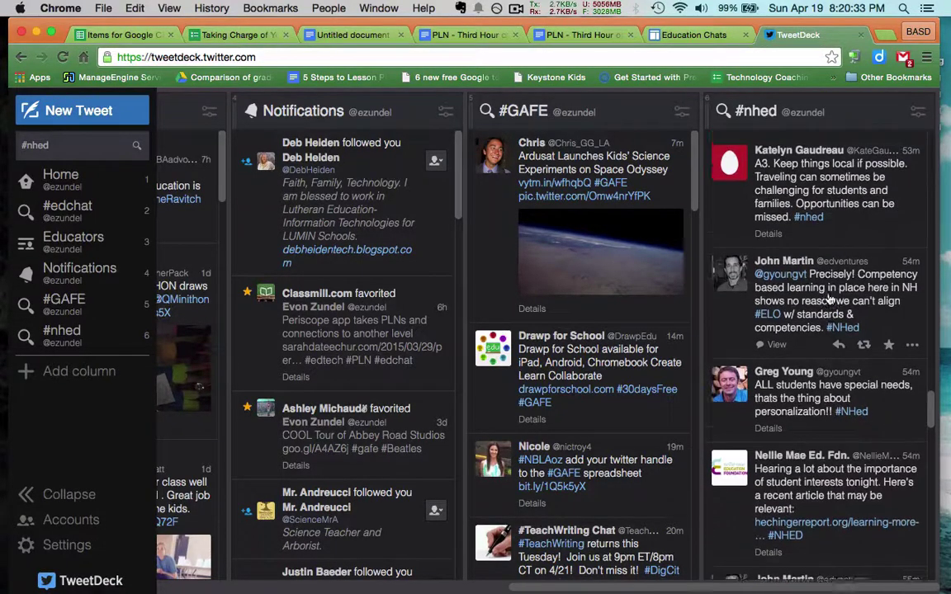
scroll(831, 301, "up", 3)
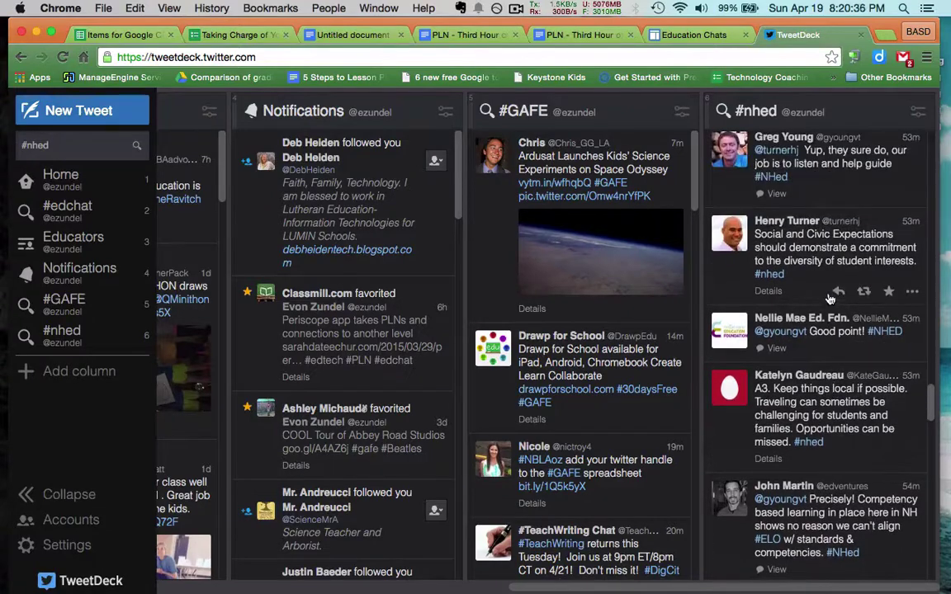
scroll(829, 299, "up", 5)
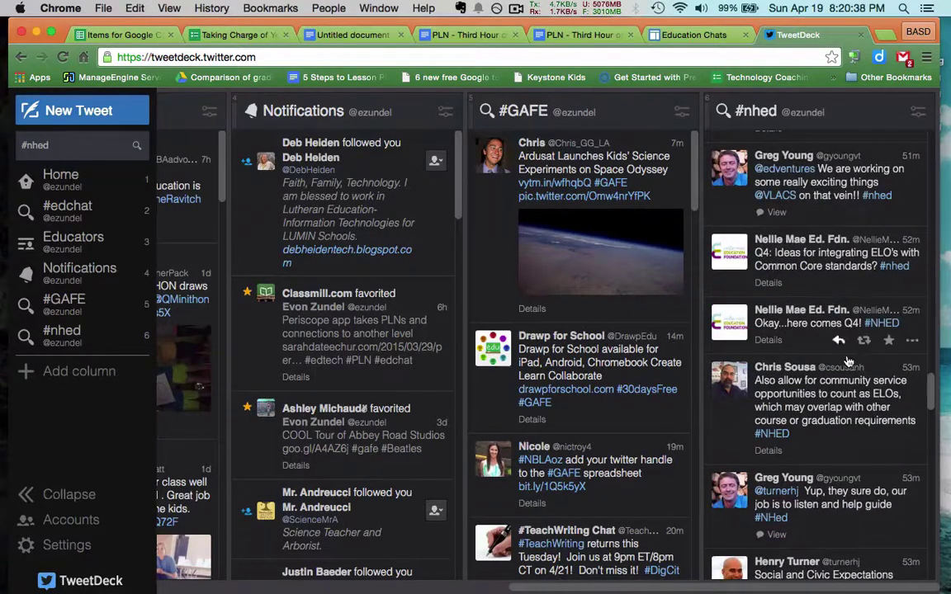
scroll(848, 362, "up", 5)
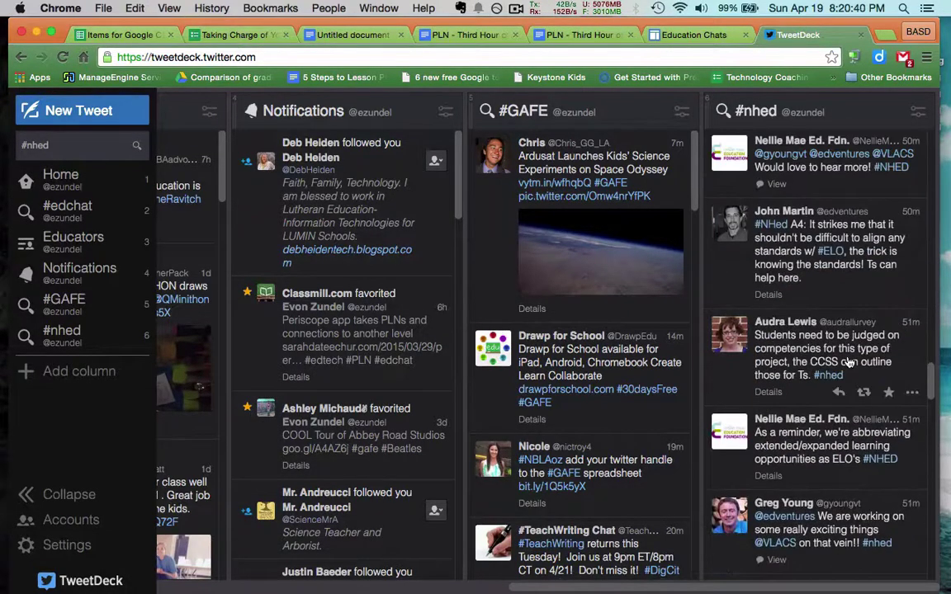
scroll(847, 362, "up", 3)
scroll(847, 362, "up", 4)
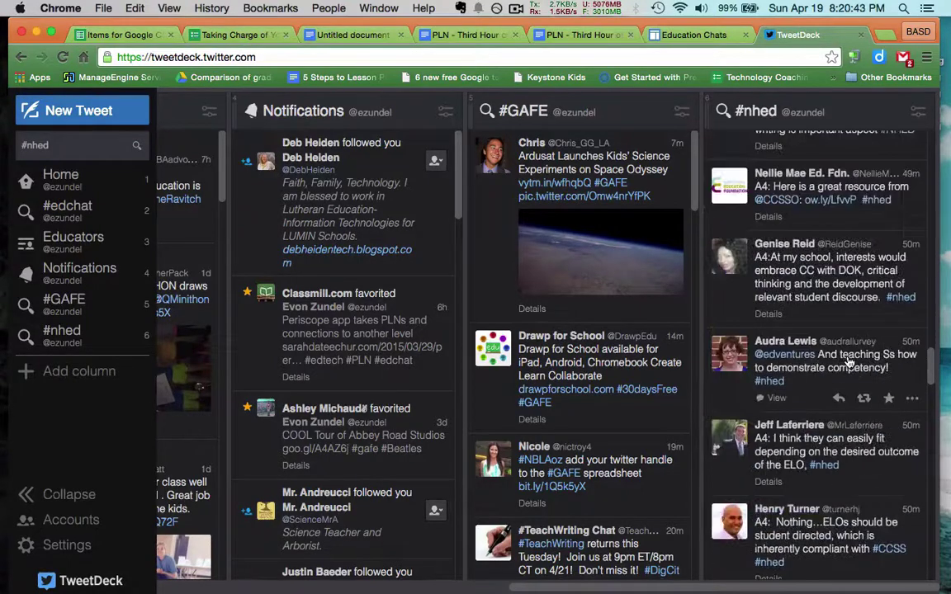
scroll(848, 362, "up", 3)
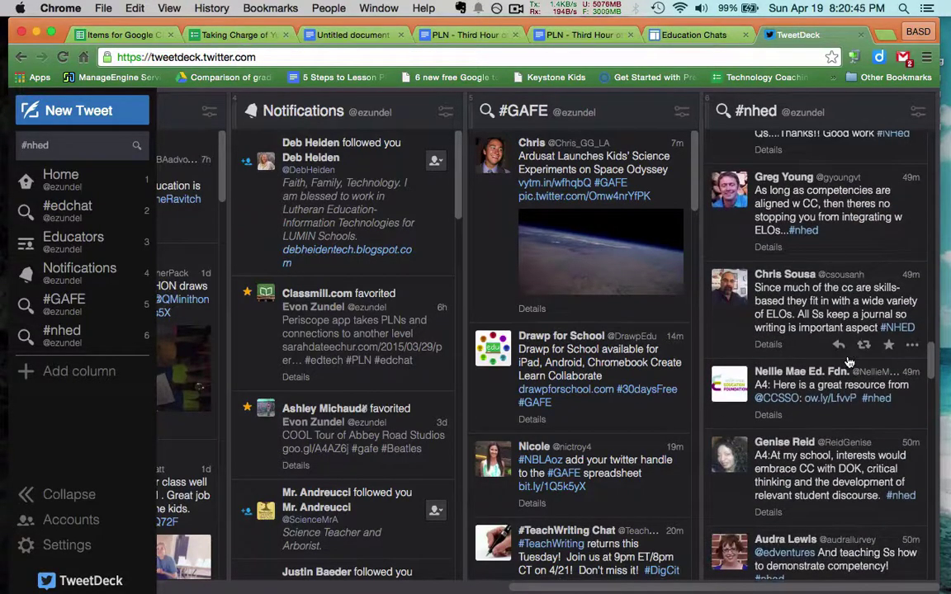
scroll(847, 361, "up", 2)
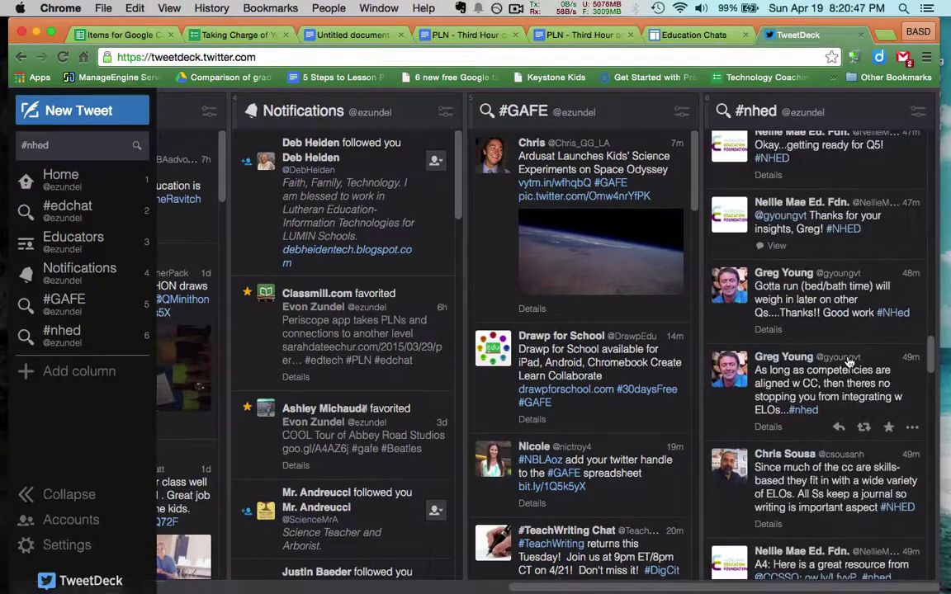
scroll(847, 361, "up", 3)
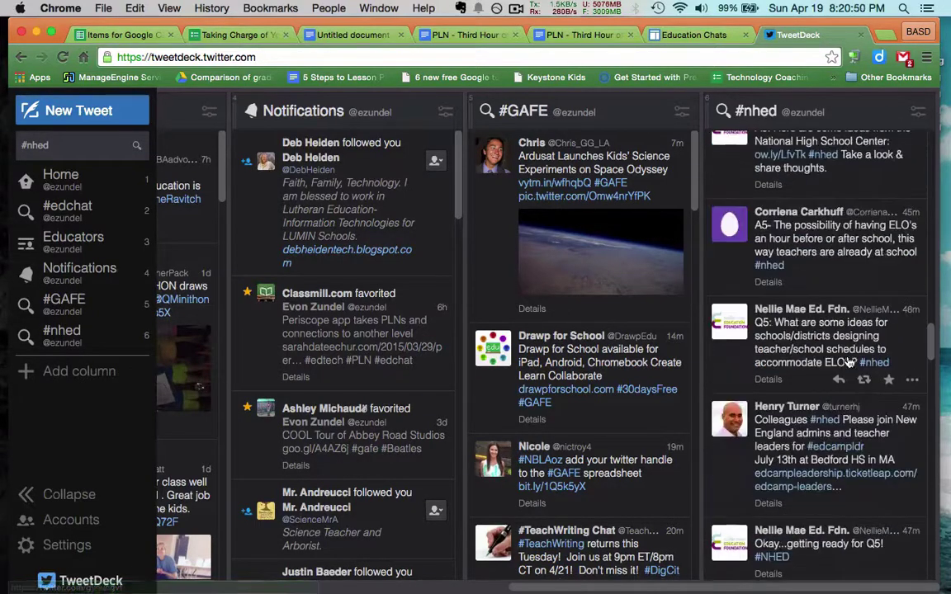
scroll(848, 361, "up", 3)
scroll(848, 362, "up", 9)
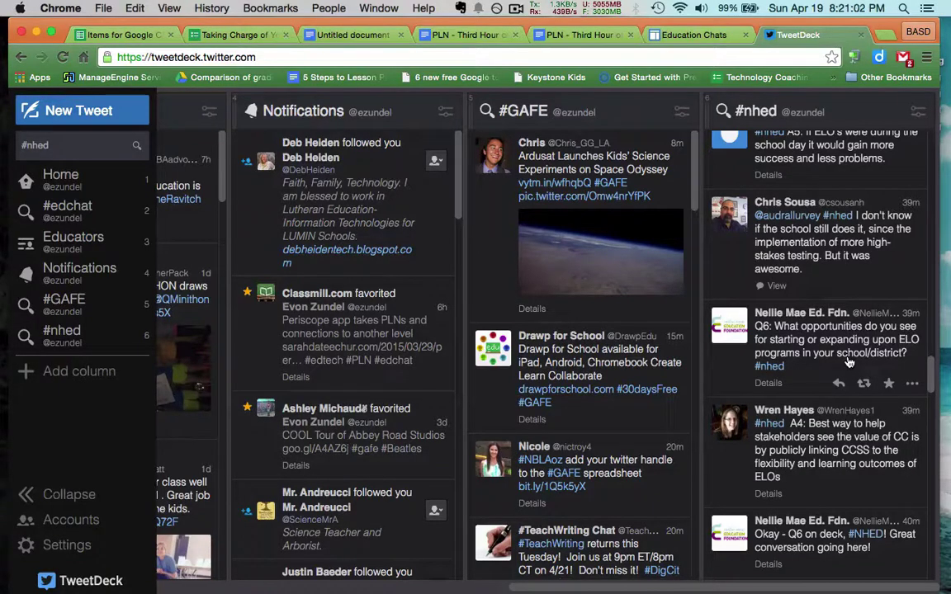
scroll(848, 362, "up", 5)
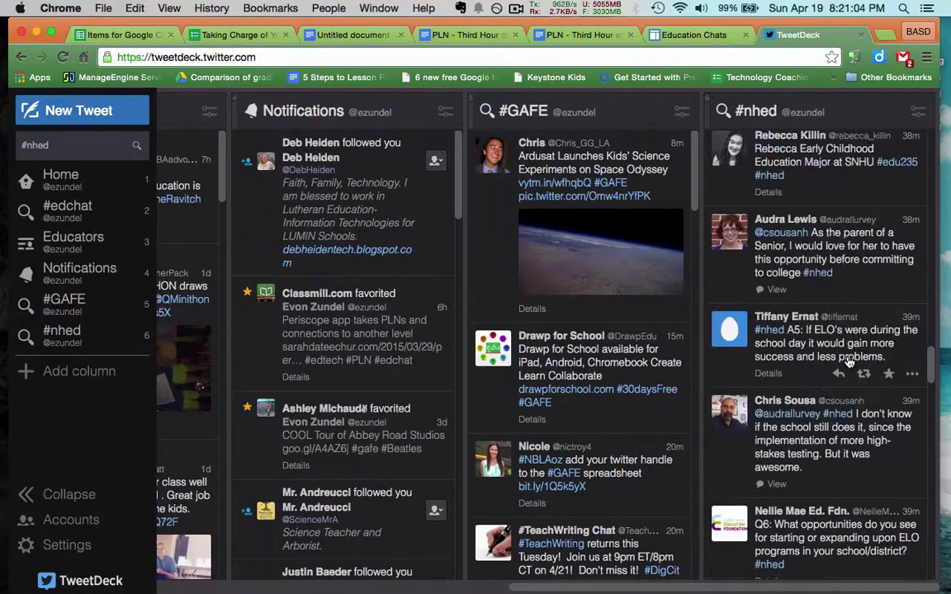
scroll(848, 346, "up", 5)
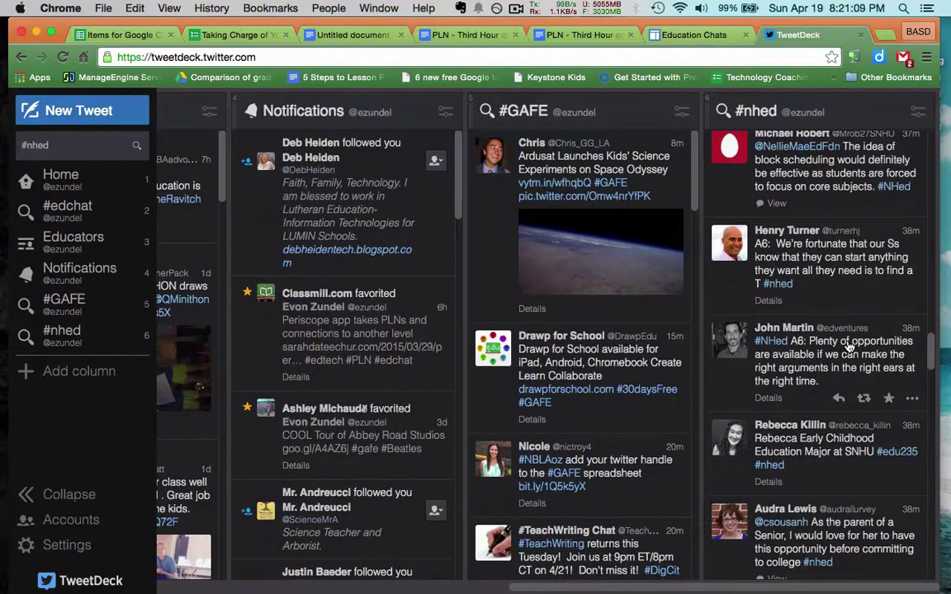
scroll(848, 347, "up", 10)
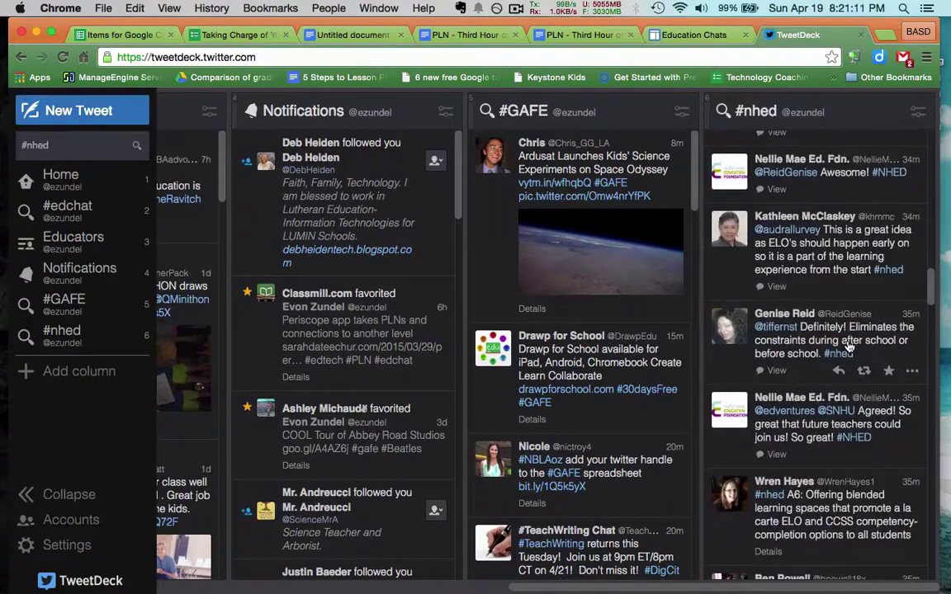
scroll(848, 347, "up", 4)
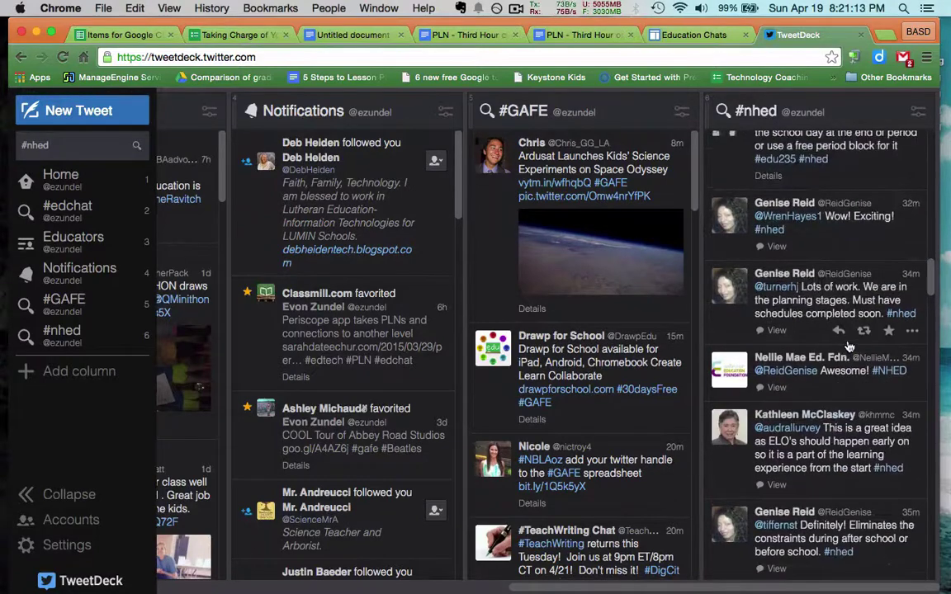
scroll(848, 347, "up", 8)
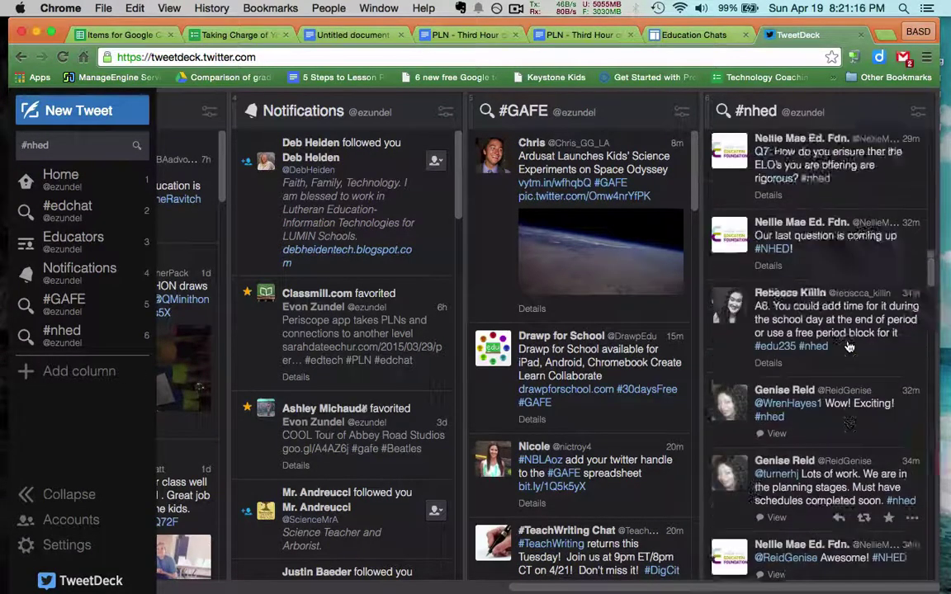
scroll(848, 346, "up", 20)
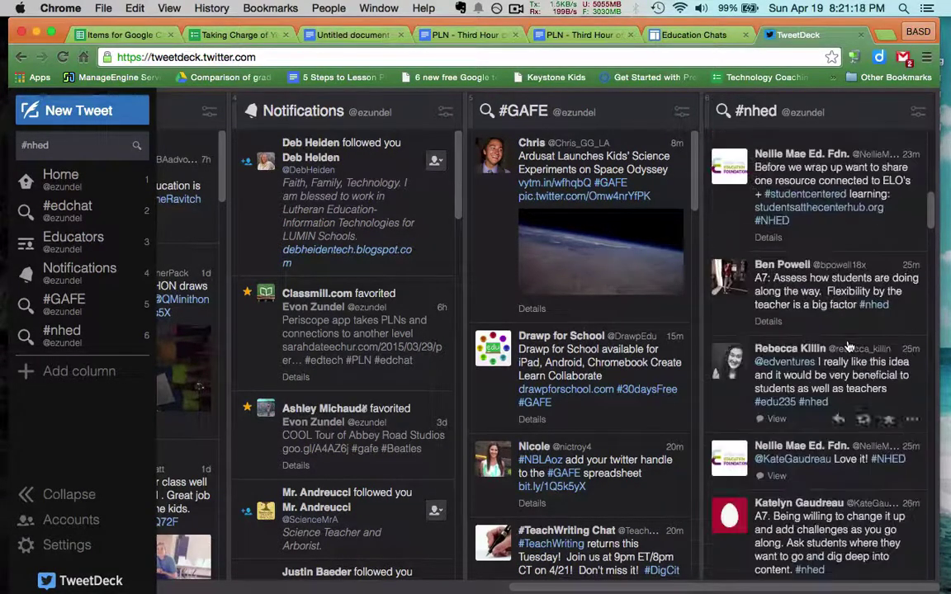